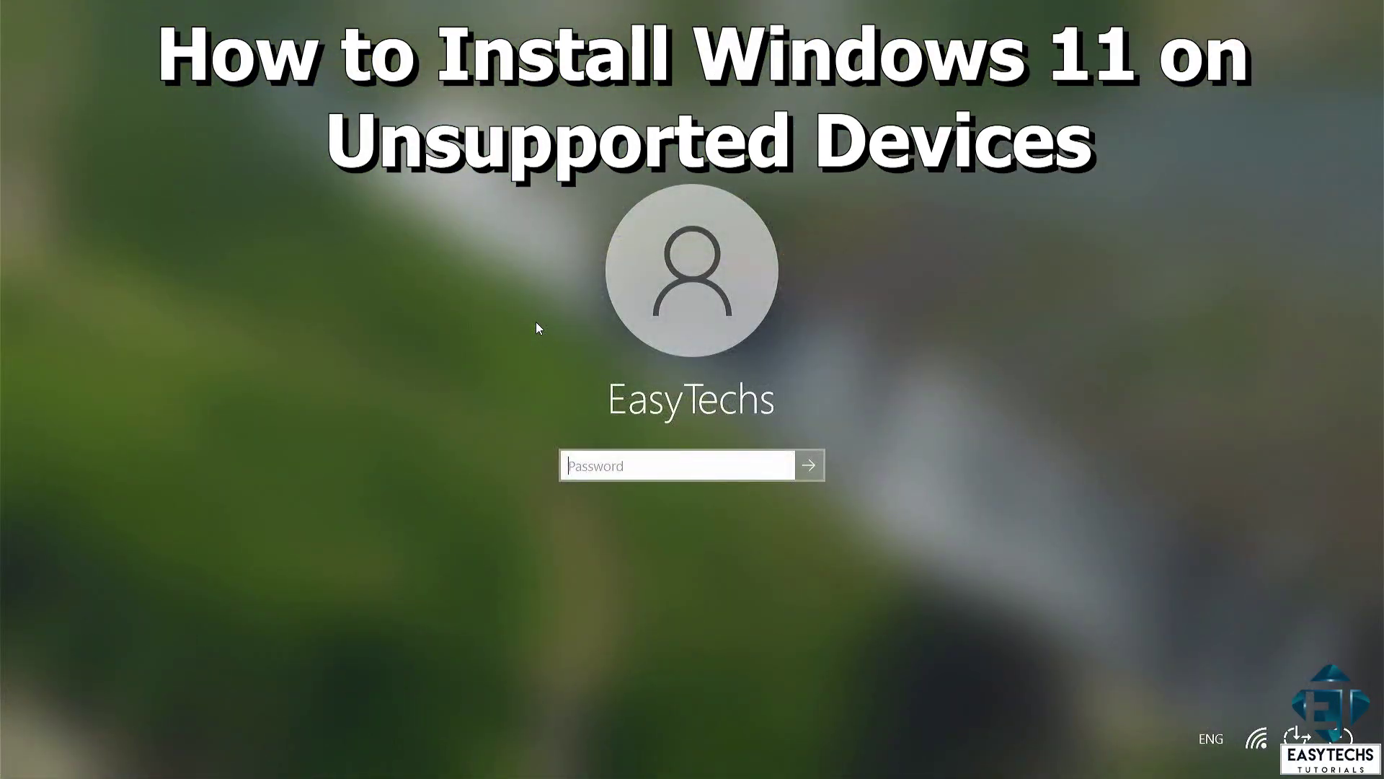
Step: Sign in to Windows 10 with the account password and close the Start menu
text(1234)
key(Return)
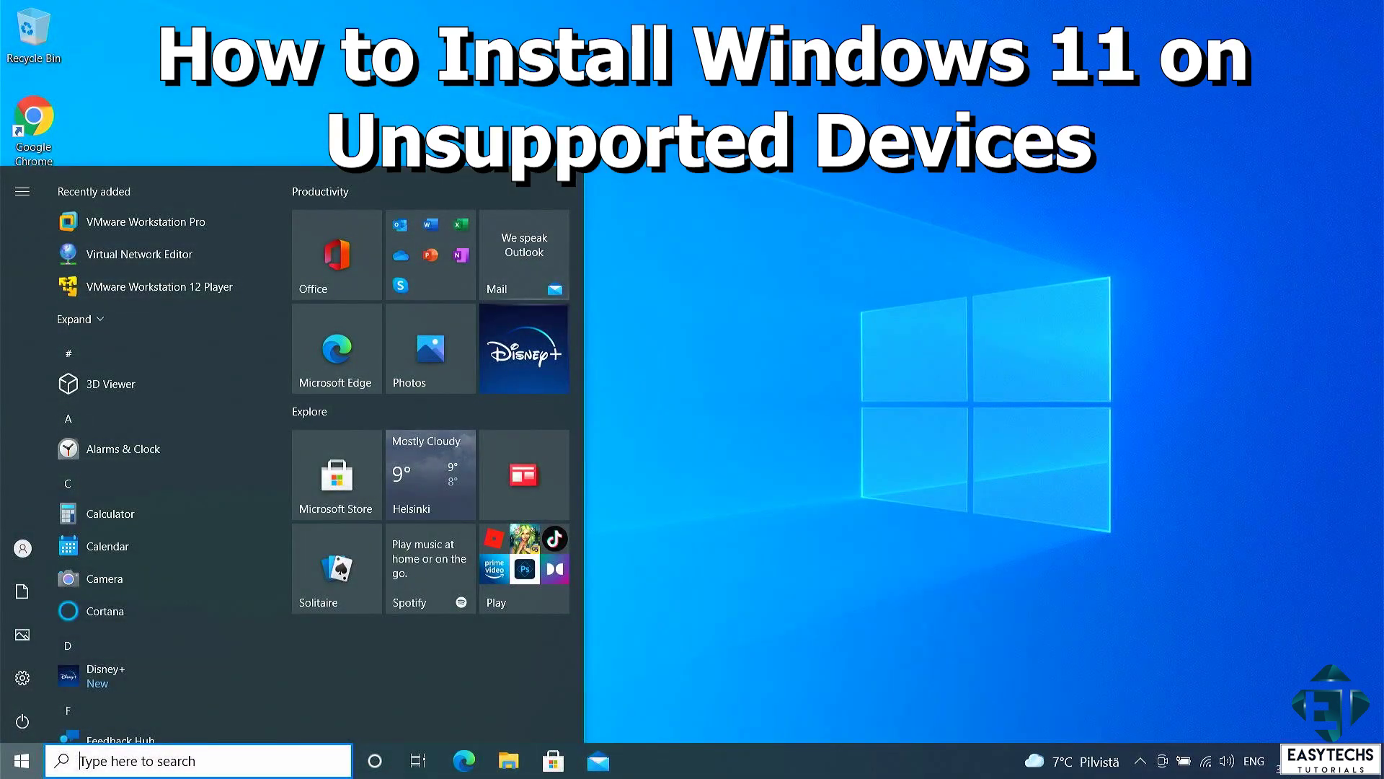
click(858, 490)
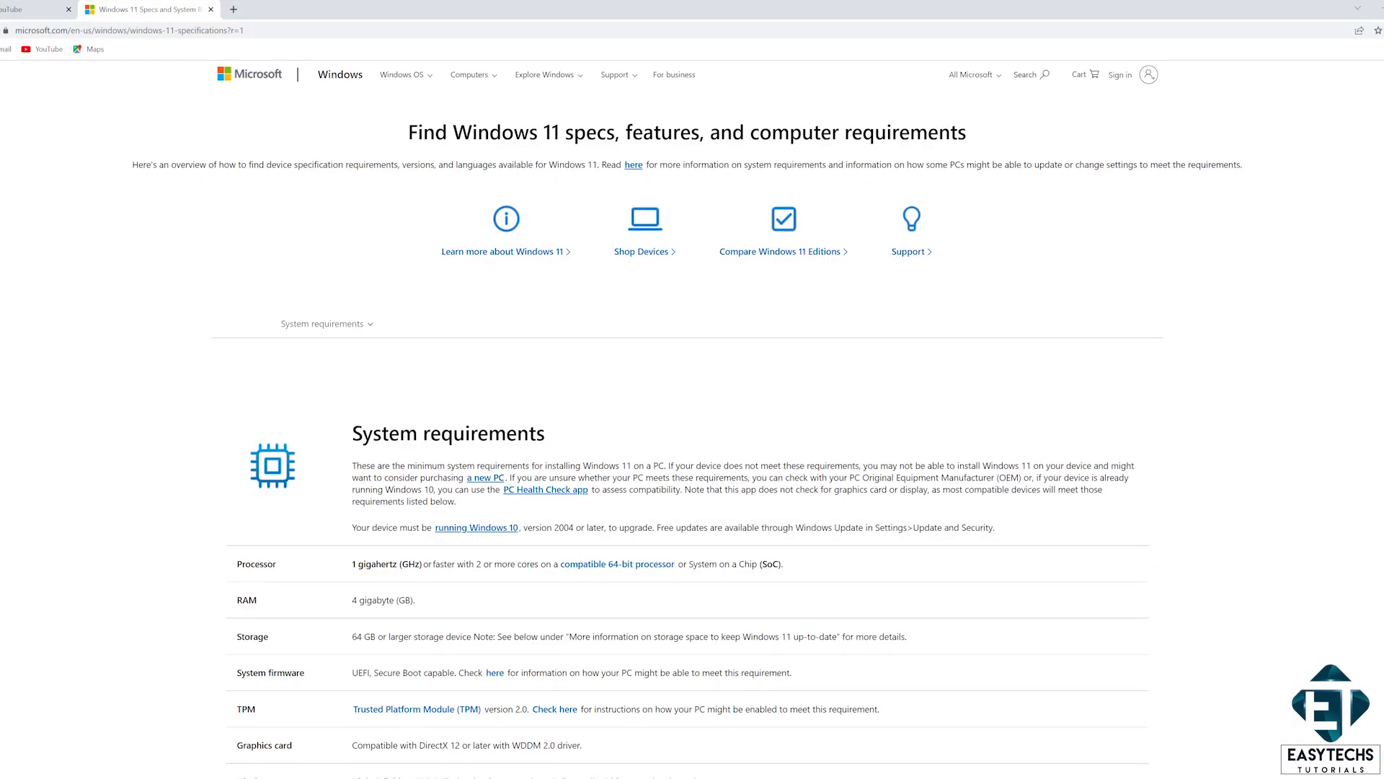
Step: Scroll through the Windows 11 specs page to read the whole System requirements table
scroll(687, 418, down, 2)
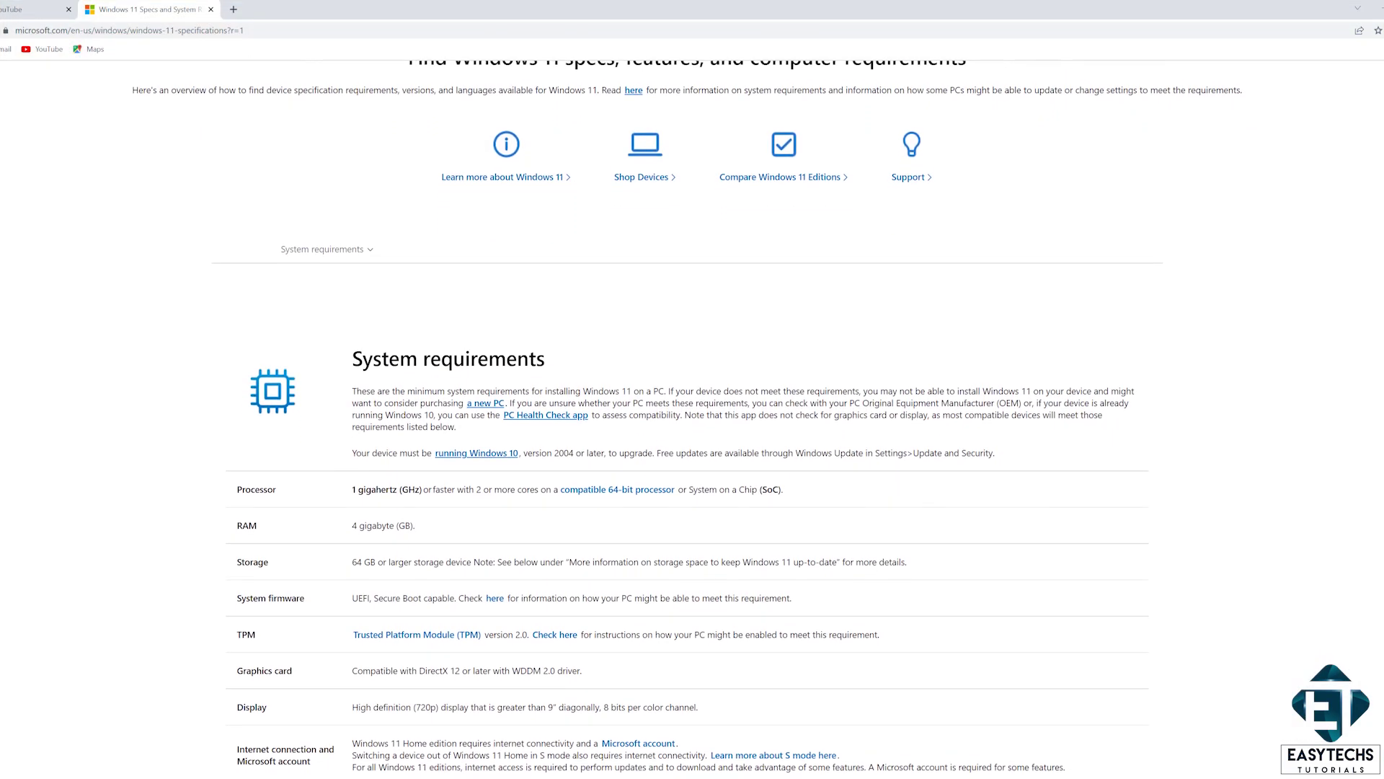
scroll(687, 418, down, 2)
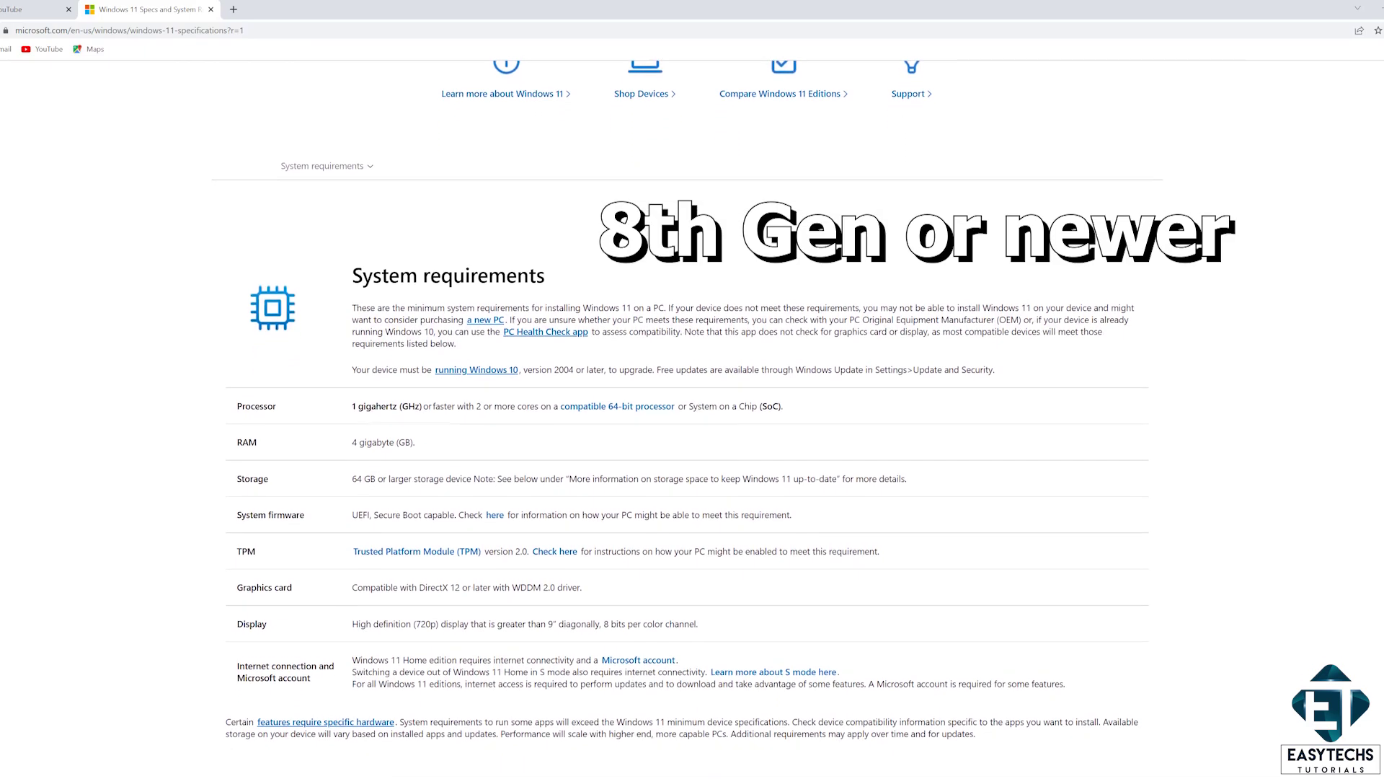
scroll(688, 419, down, 3)
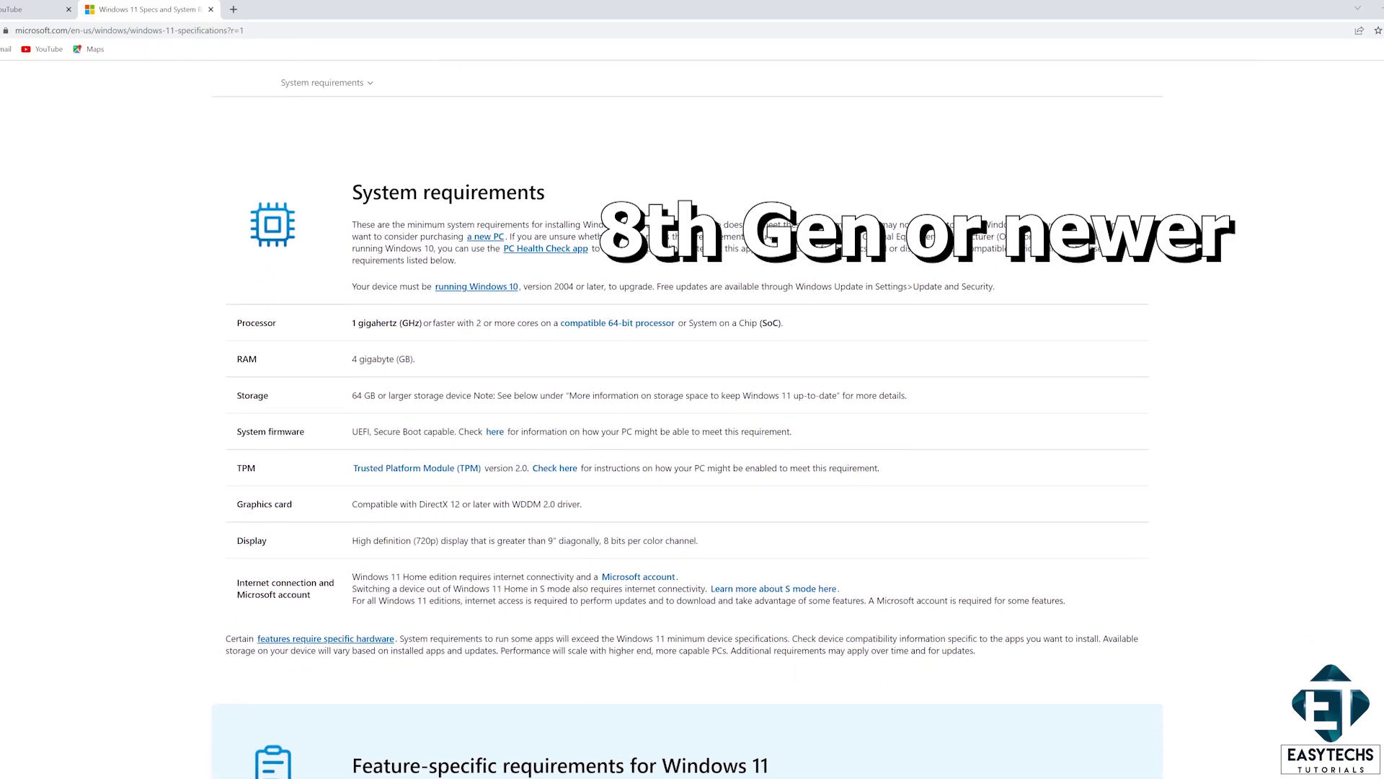
scroll(688, 418, down, 2)
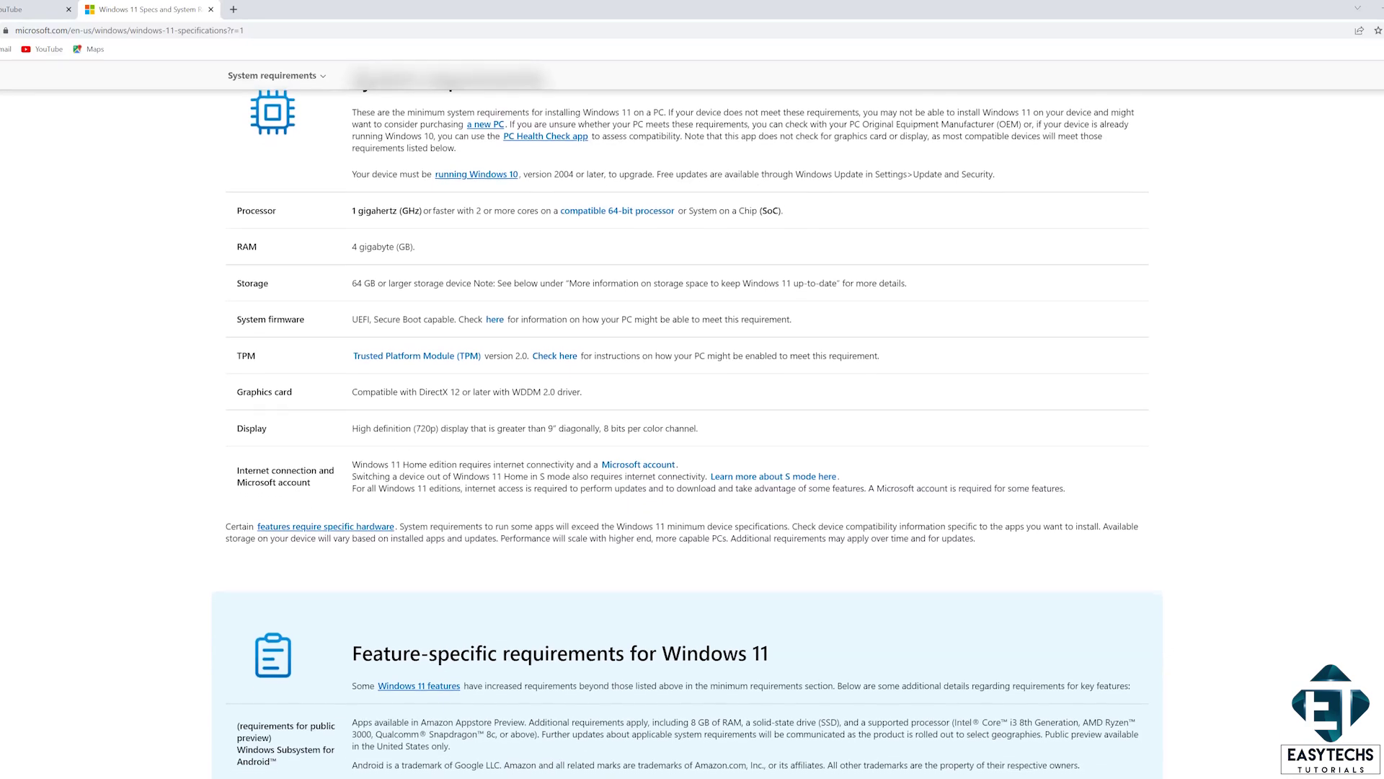
scroll(688, 418, down, 4)
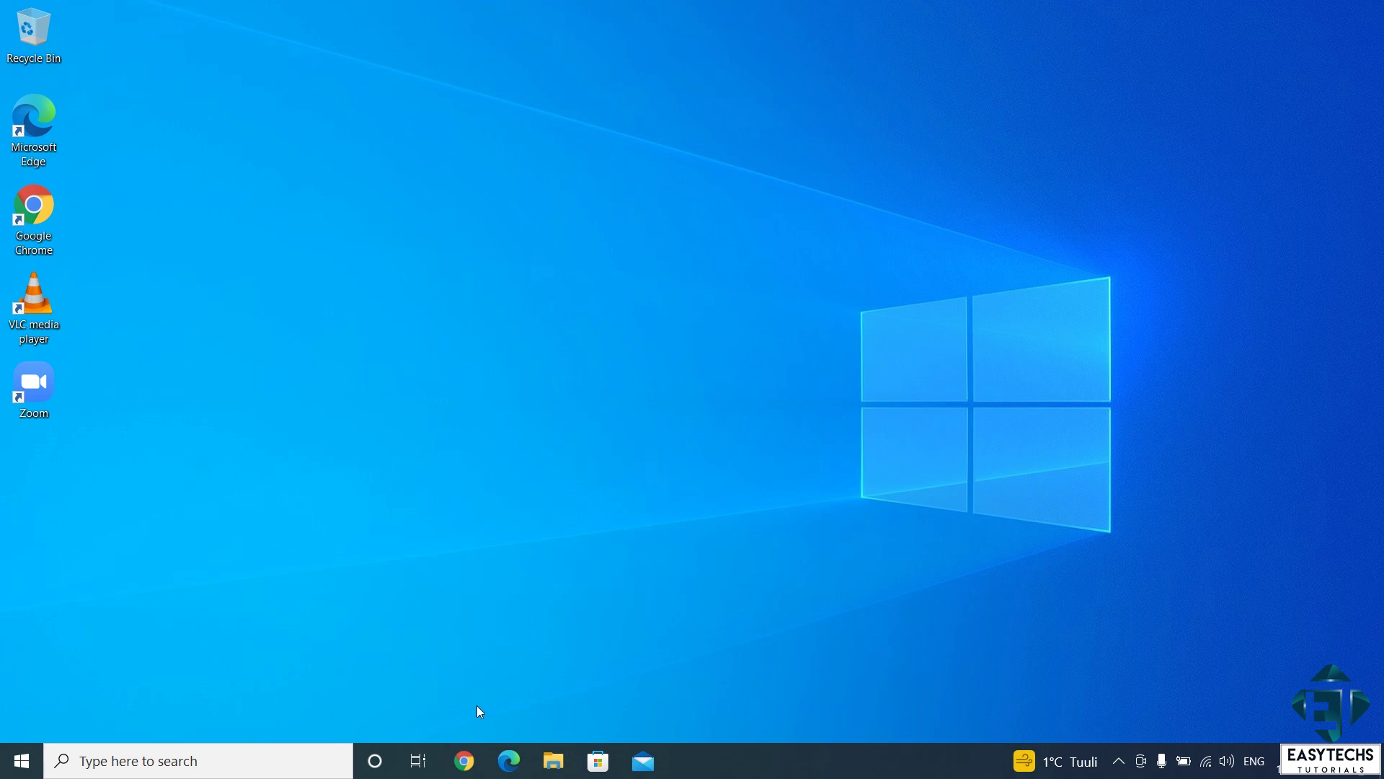
Step: Open Chrome maximized, search 'download windows 11' and open Microsoft's Download Windows 11 result
click(465, 760)
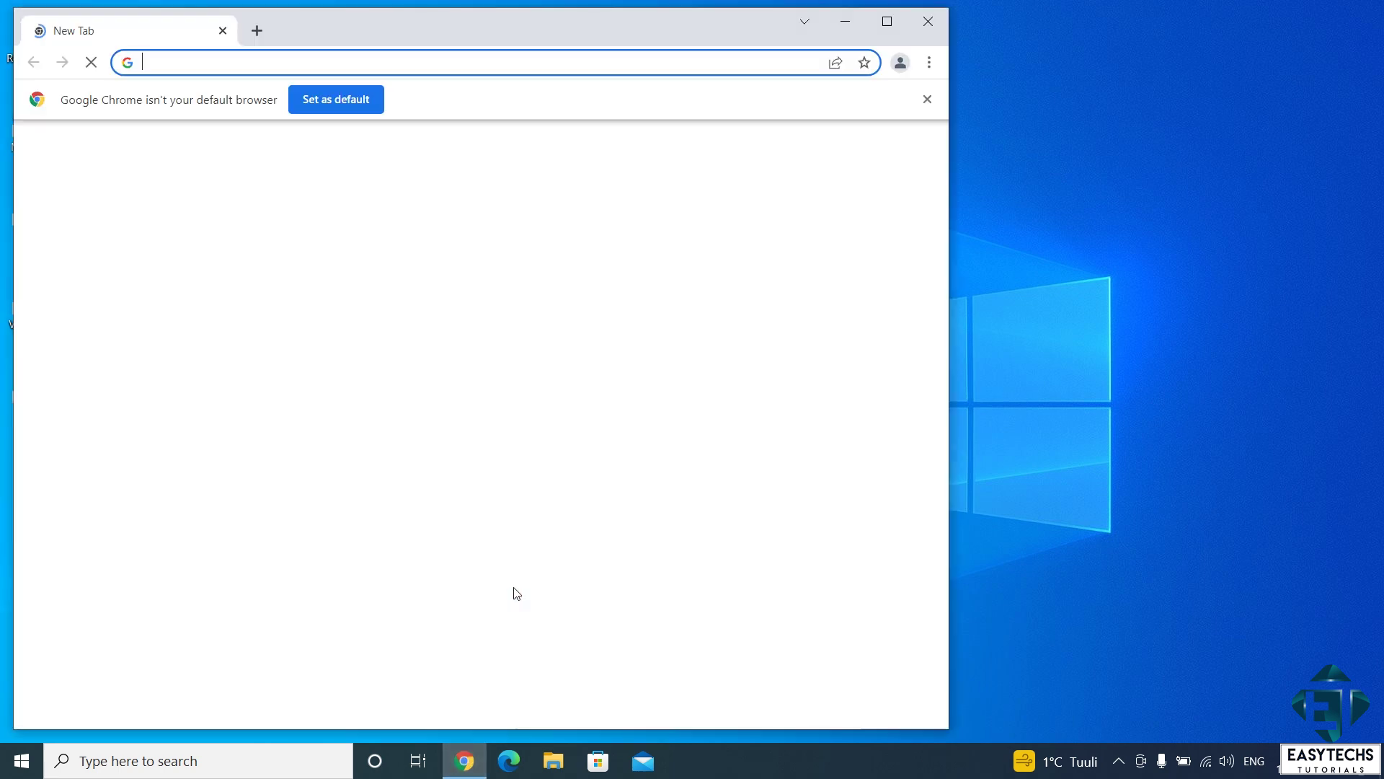
click(886, 22)
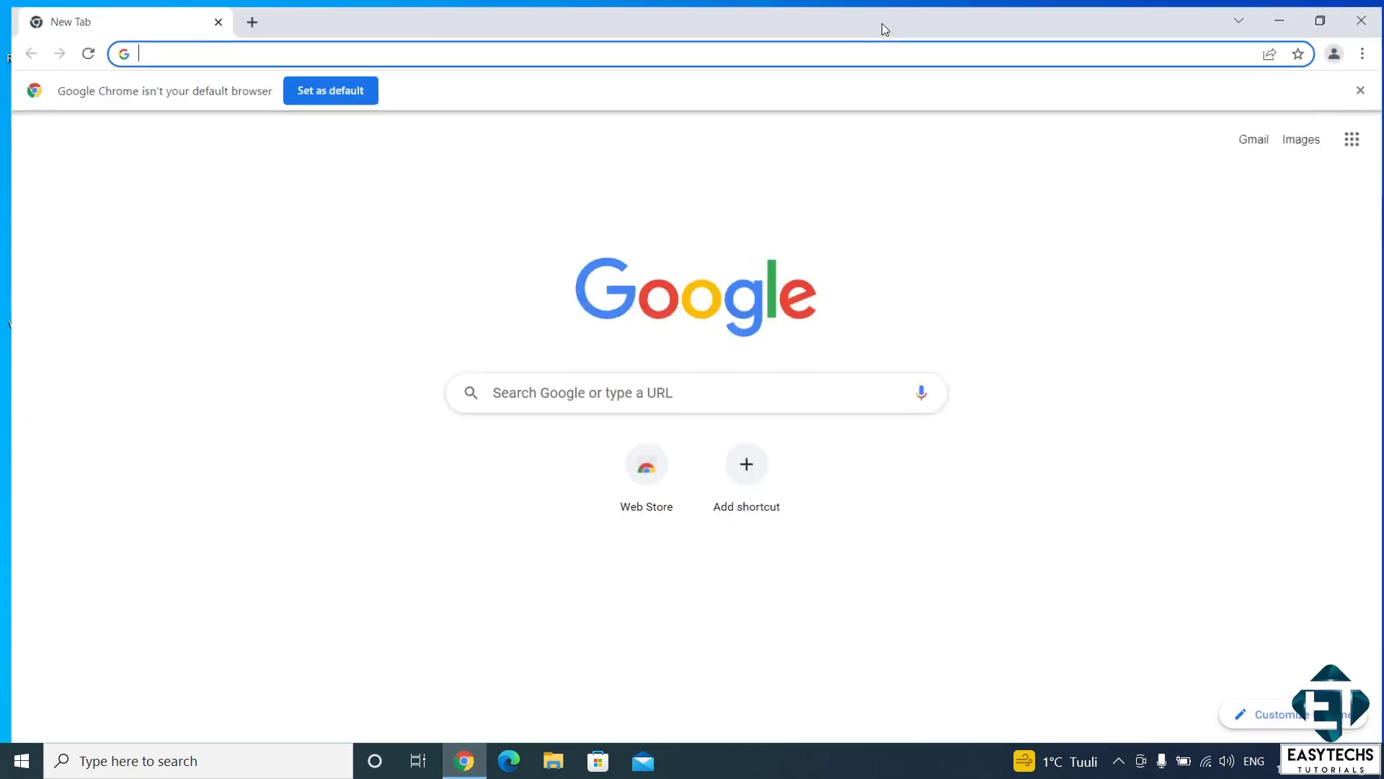
text(do)
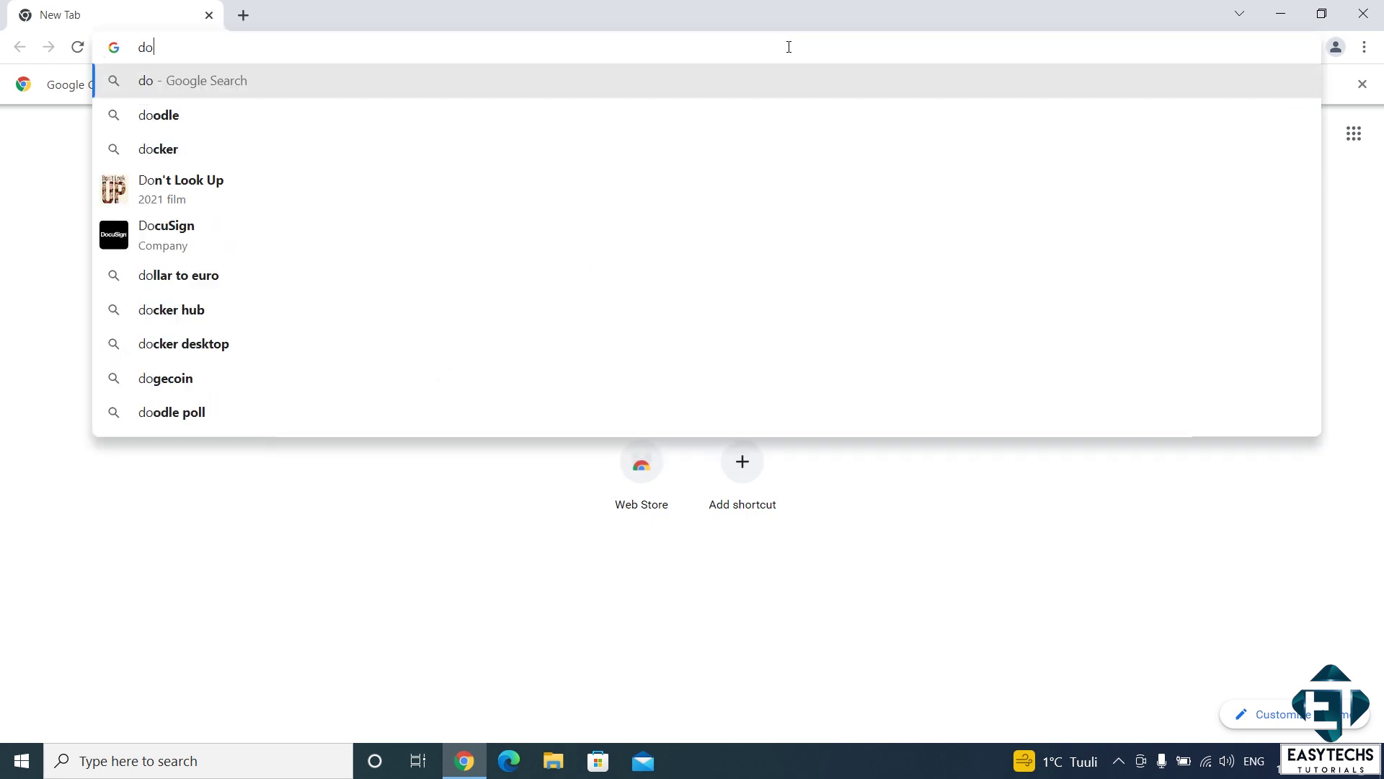
text(wnload windows 11)
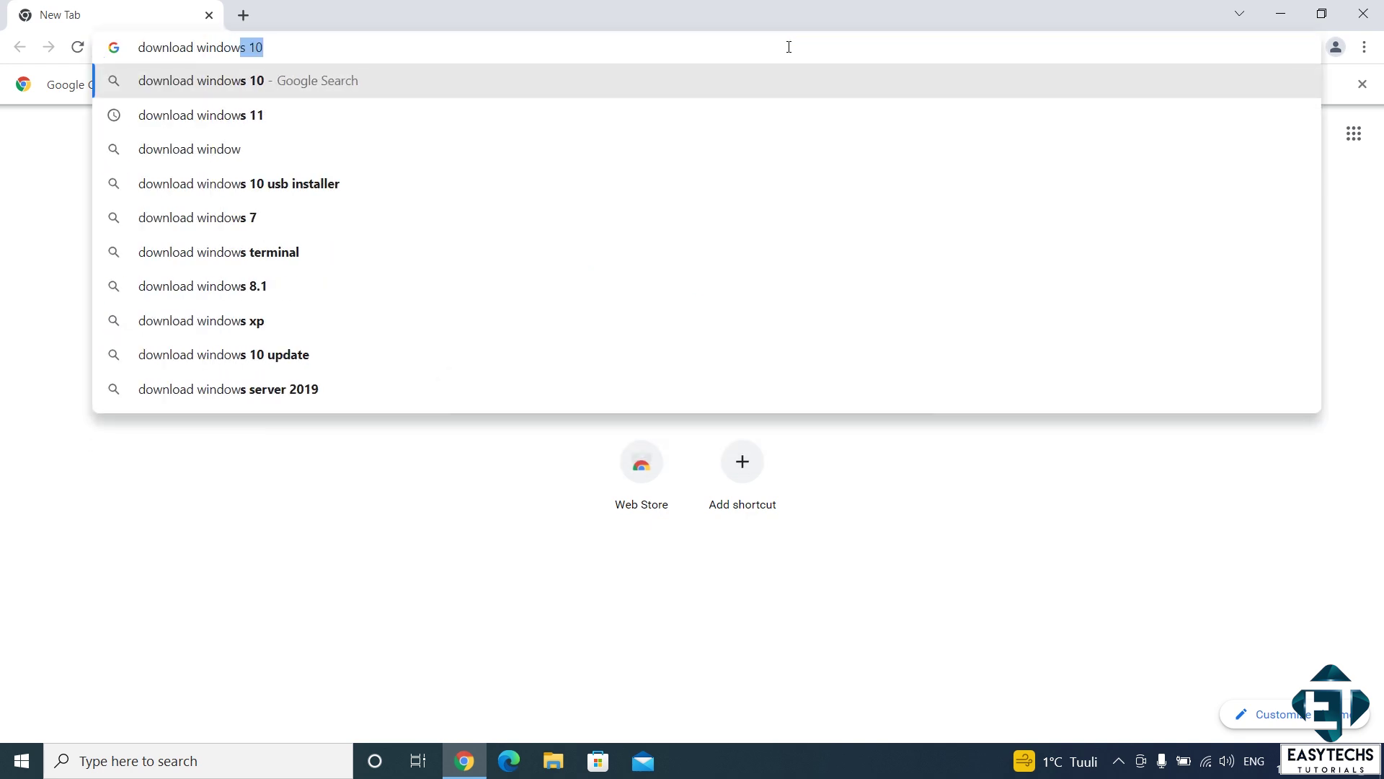
key(Return)
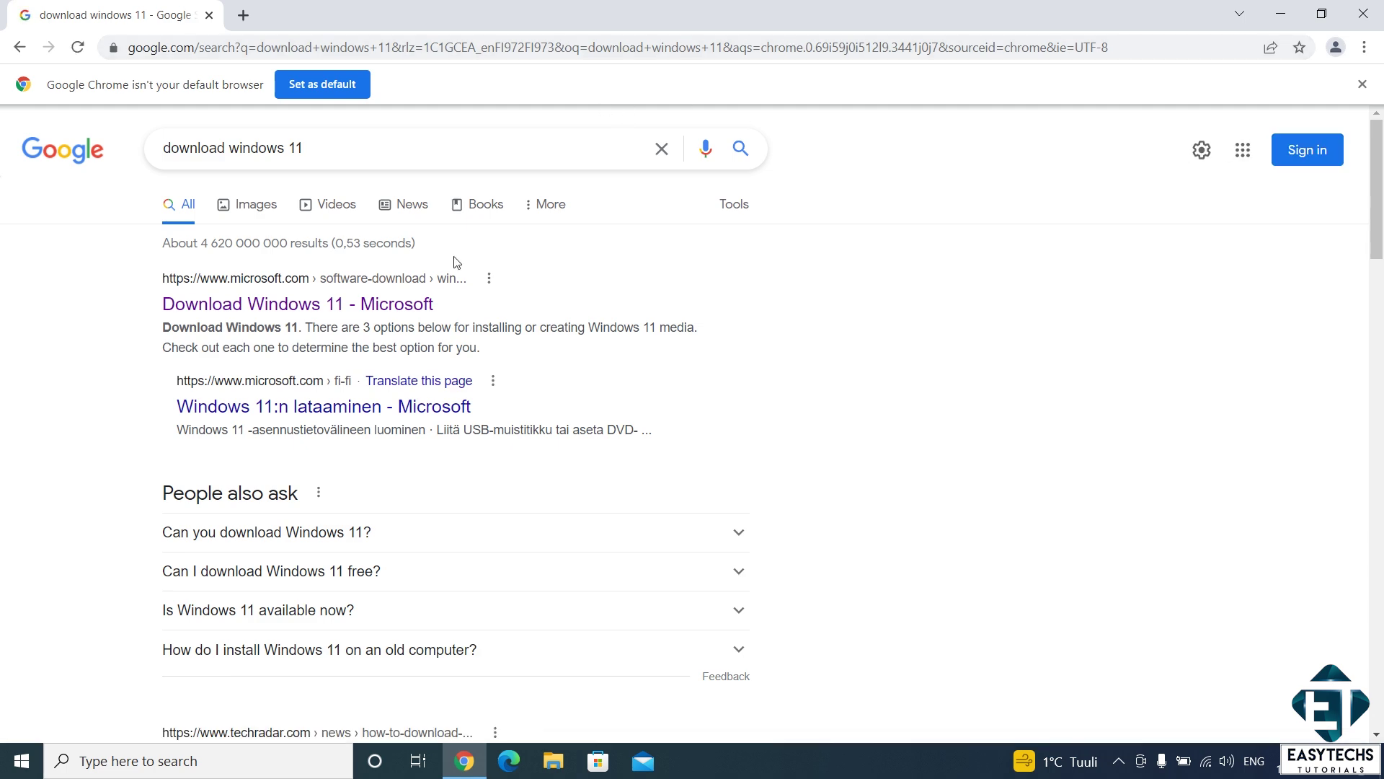
click(388, 305)
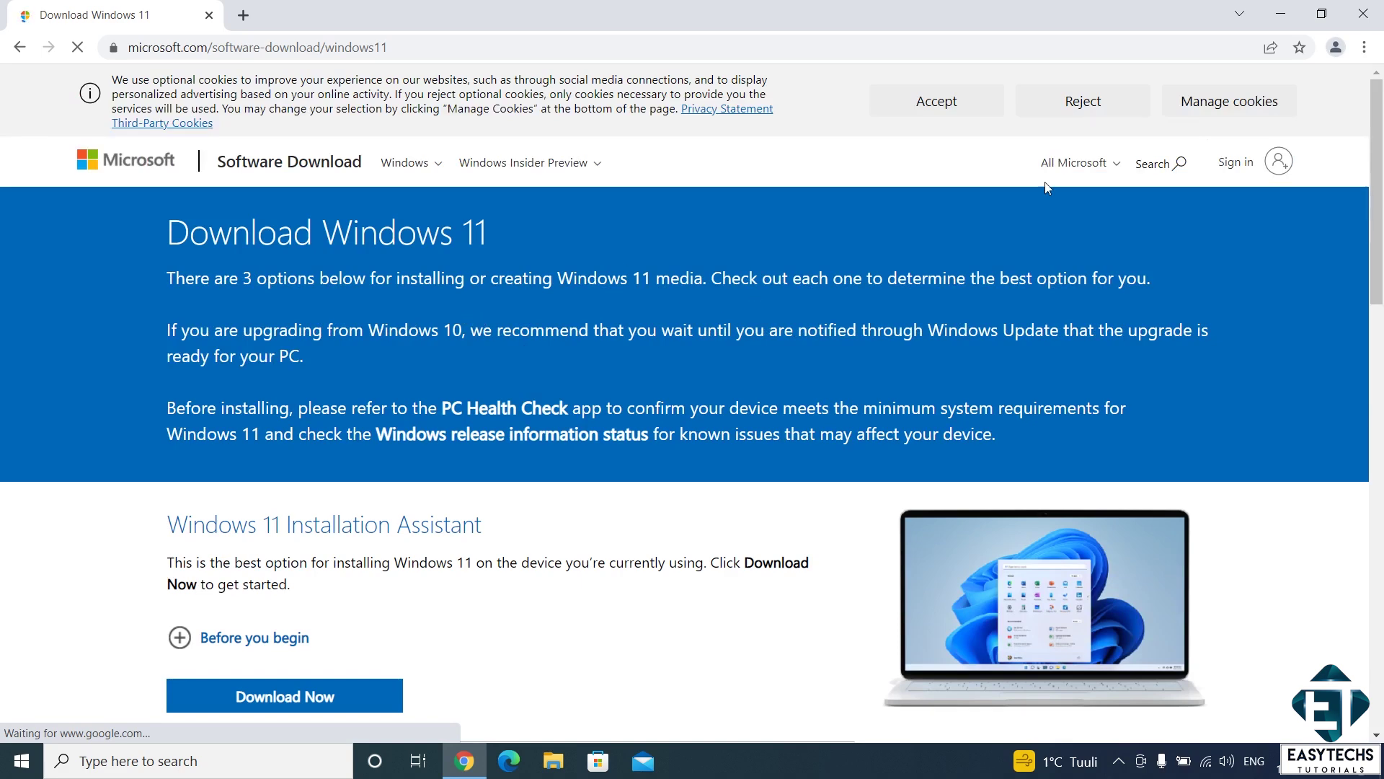
Step: Accept the site cookies, download the Windows 11 Installation Assistant and run it
click(954, 102)
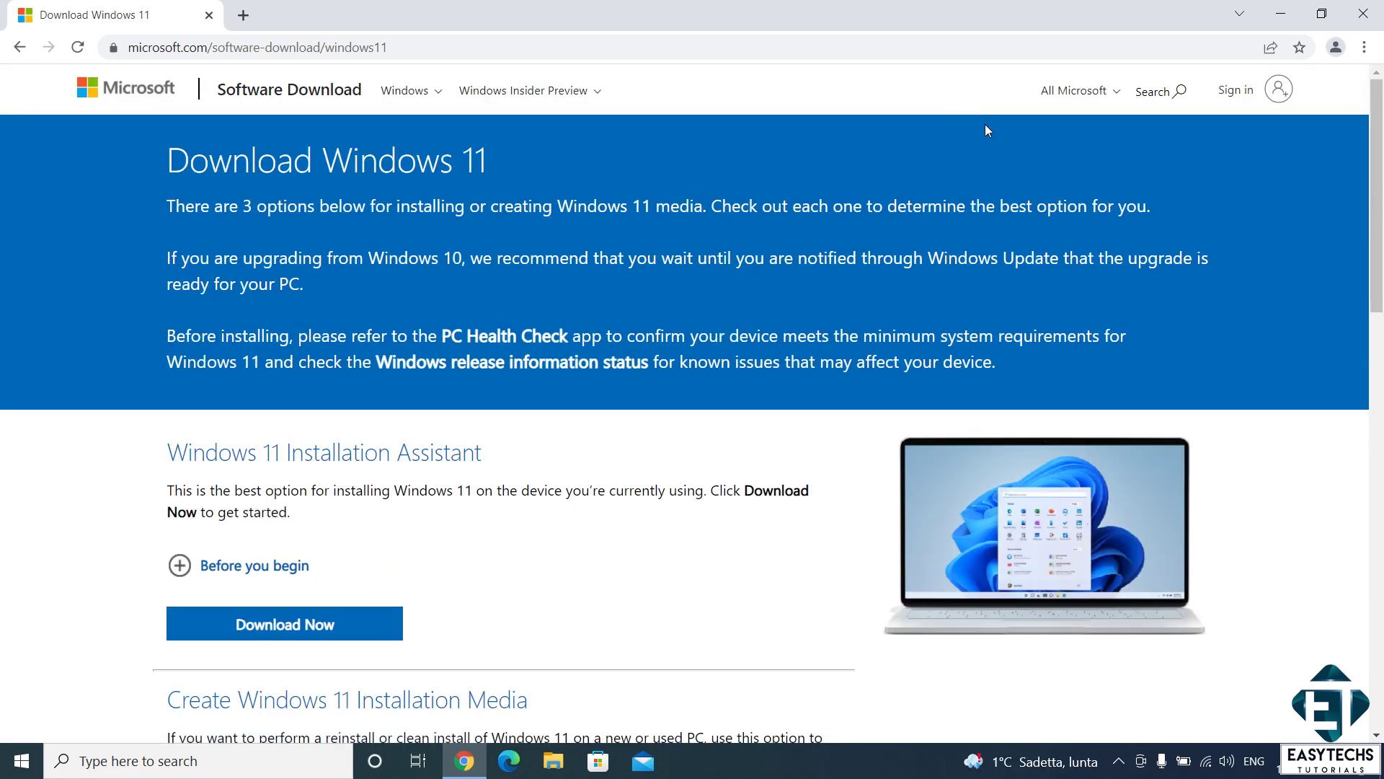
scroll(1100, 157, down, 3)
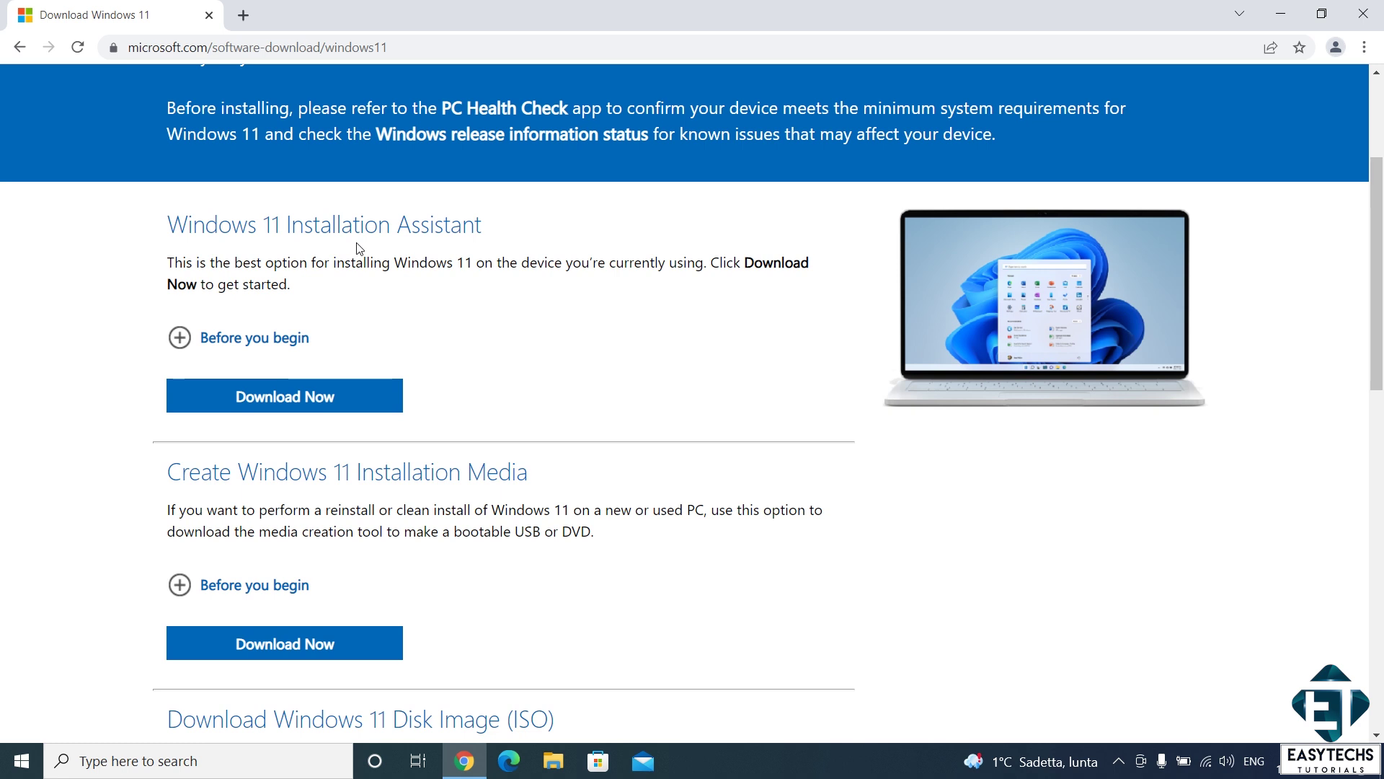
click(368, 398)
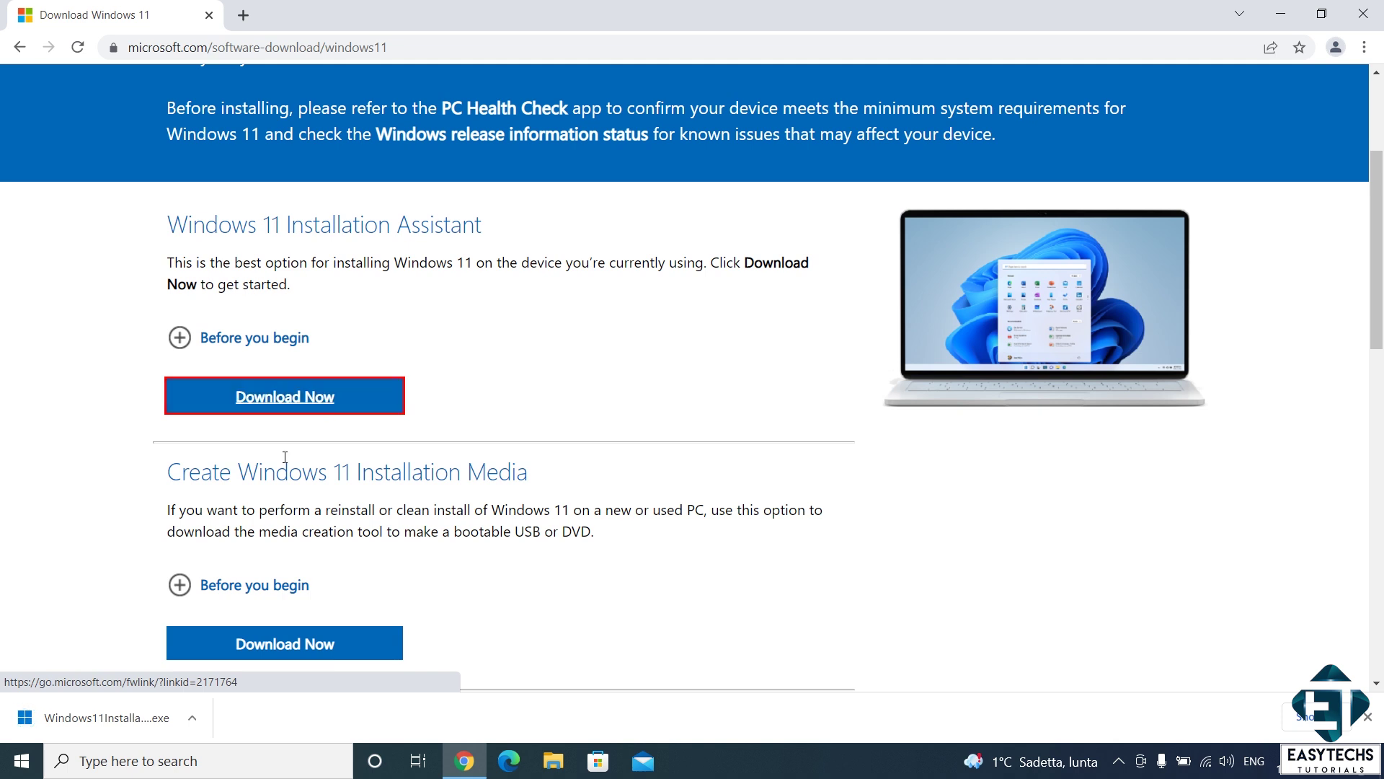
click(101, 718)
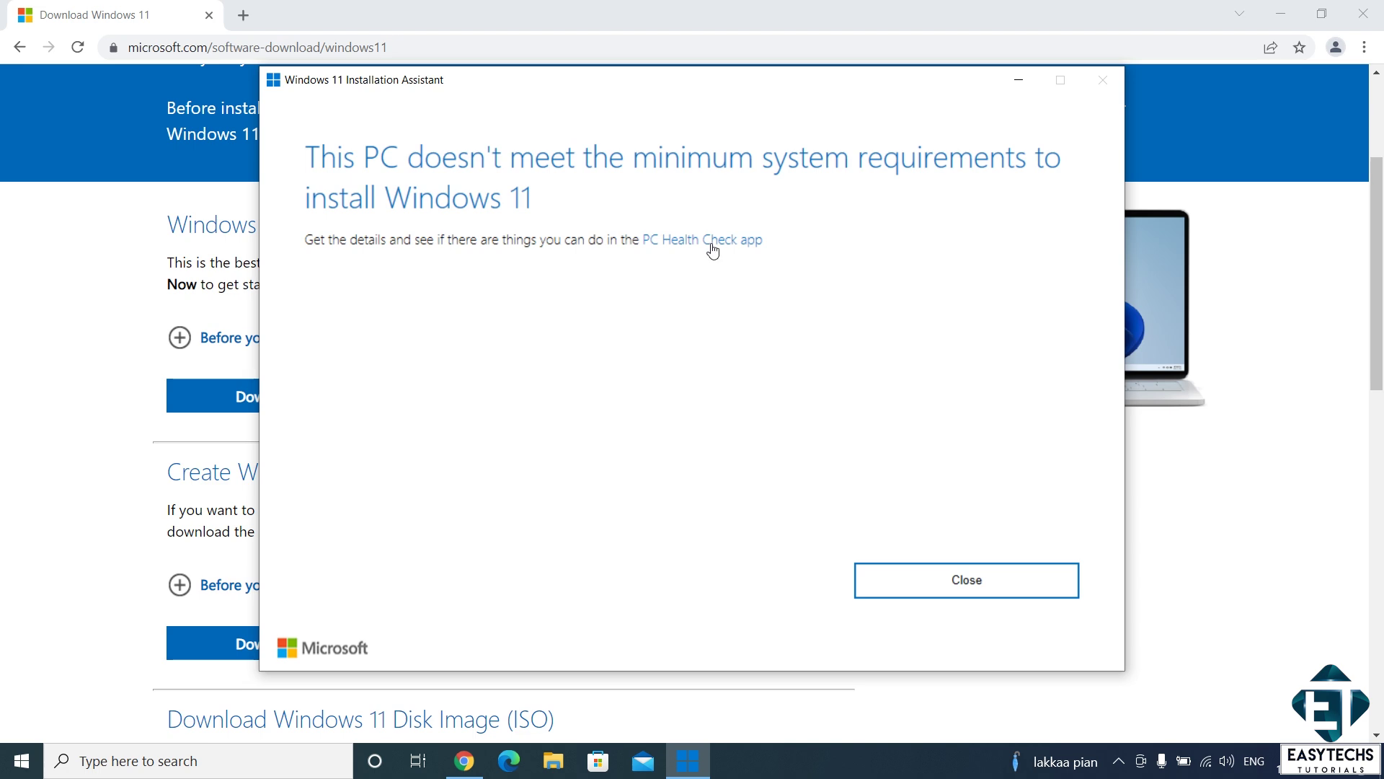
Step: Download and install the PC Health Check app, then run its Windows 11 compatibility check
click(711, 245)
click(385, 417)
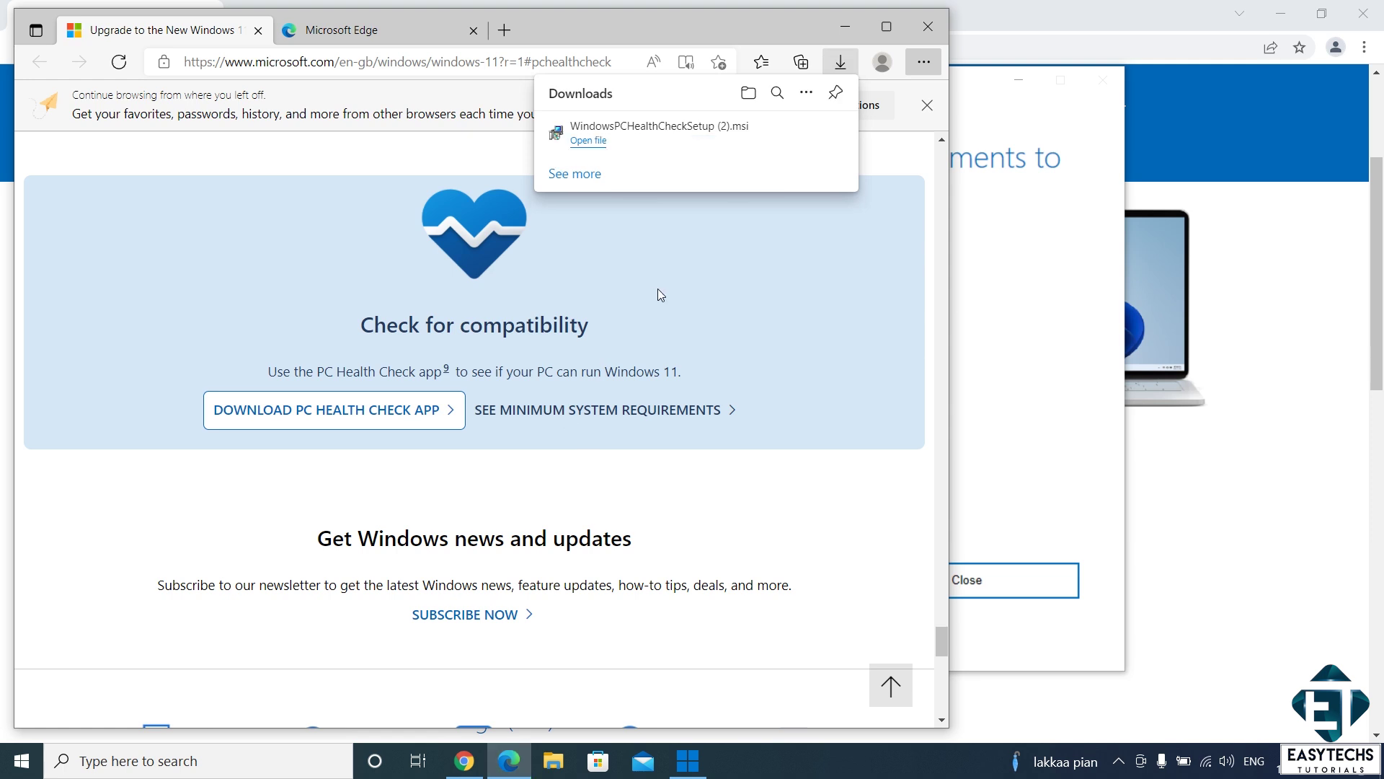
click(588, 140)
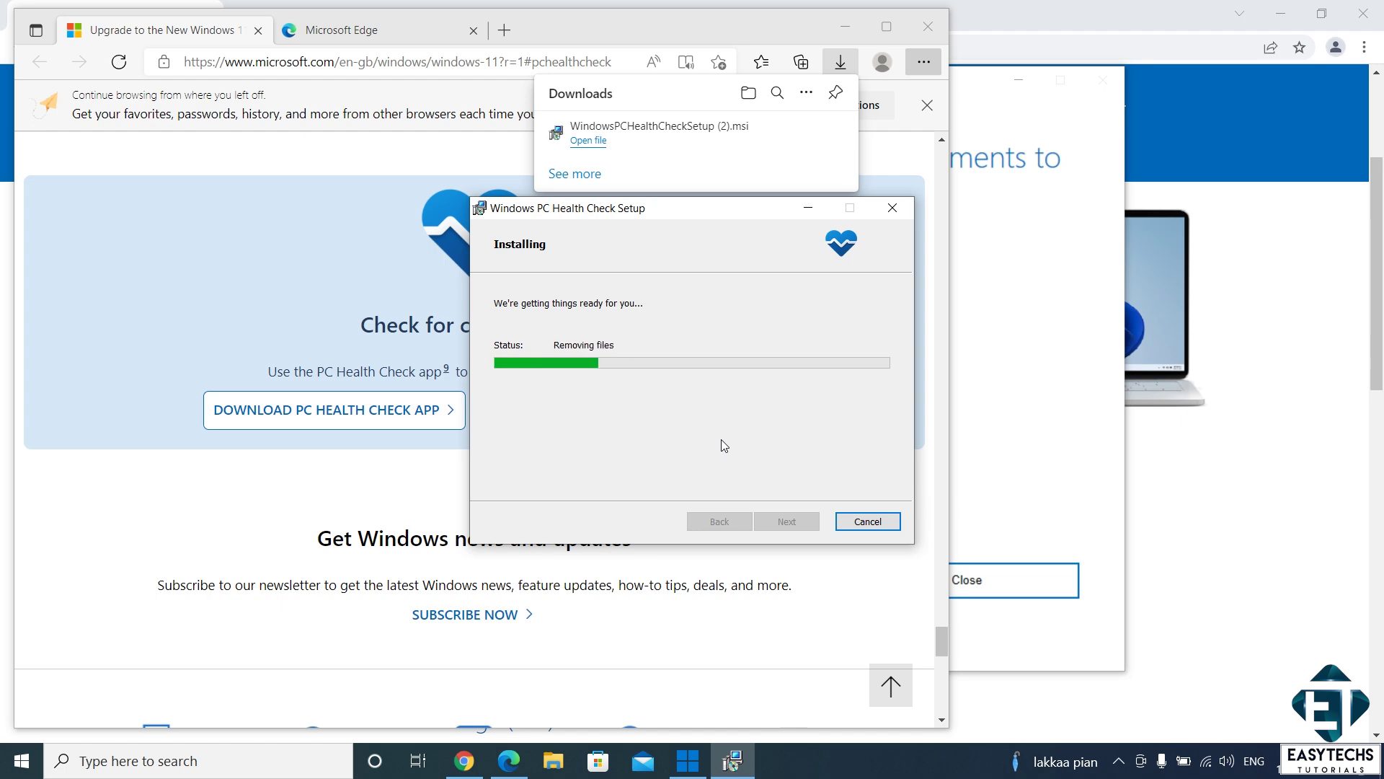
click(788, 520)
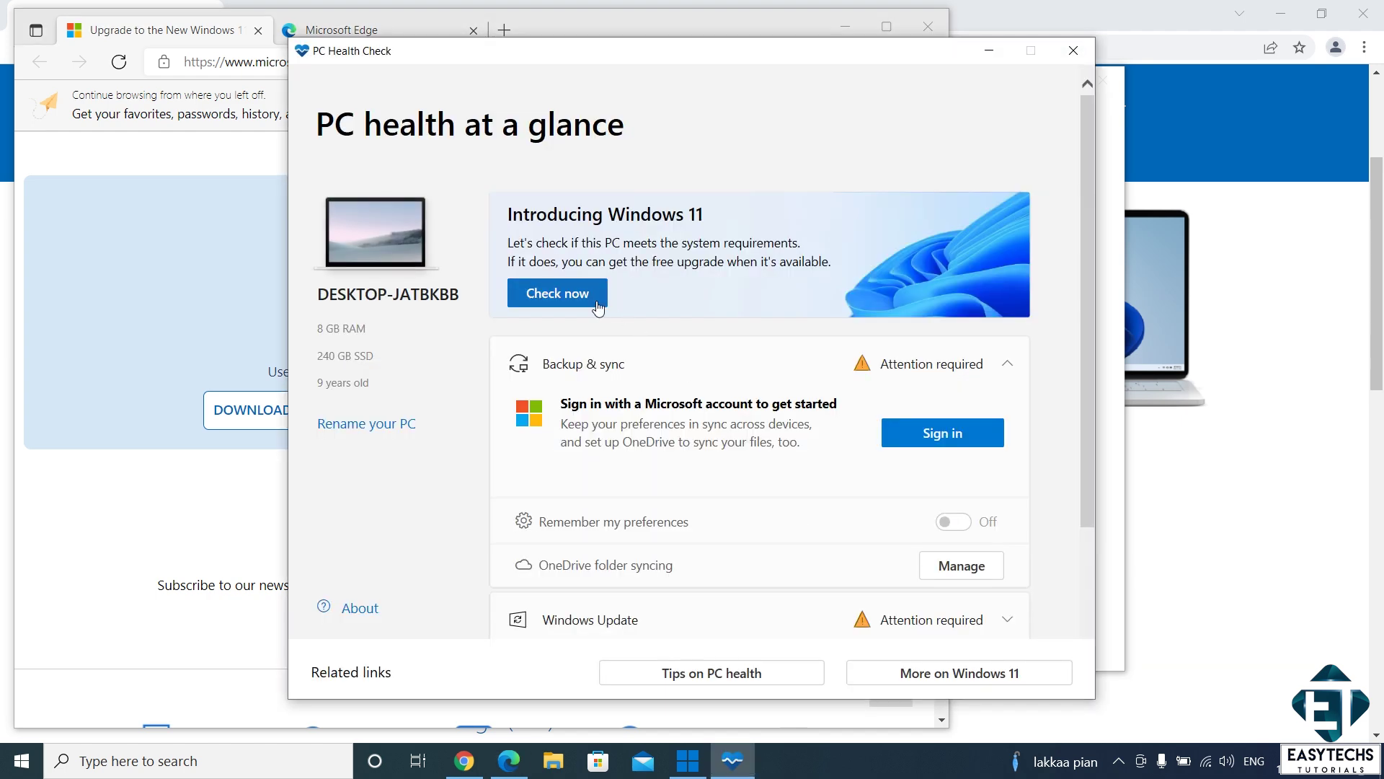
click(591, 303)
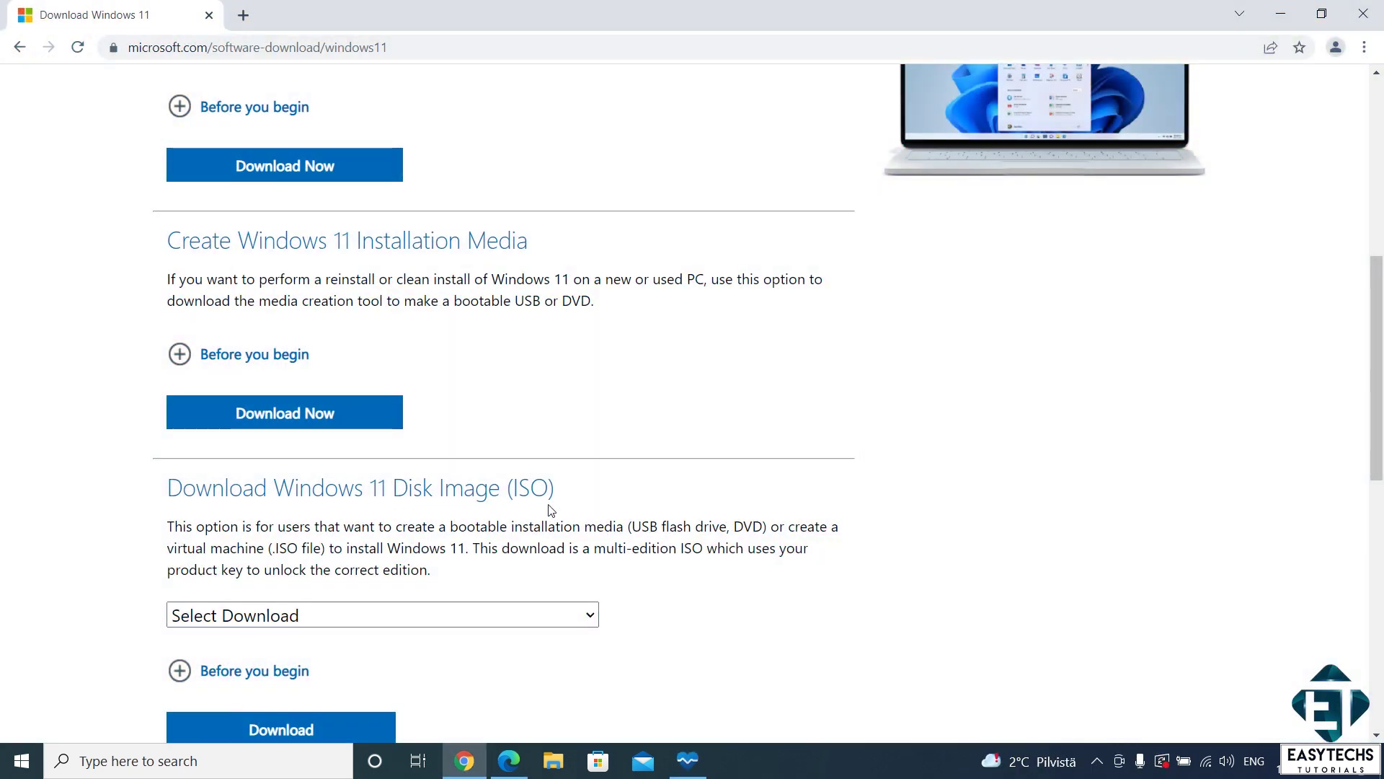
Step: Select the Windows 11 (multi-edition ISO) download and confirm it
click(494, 617)
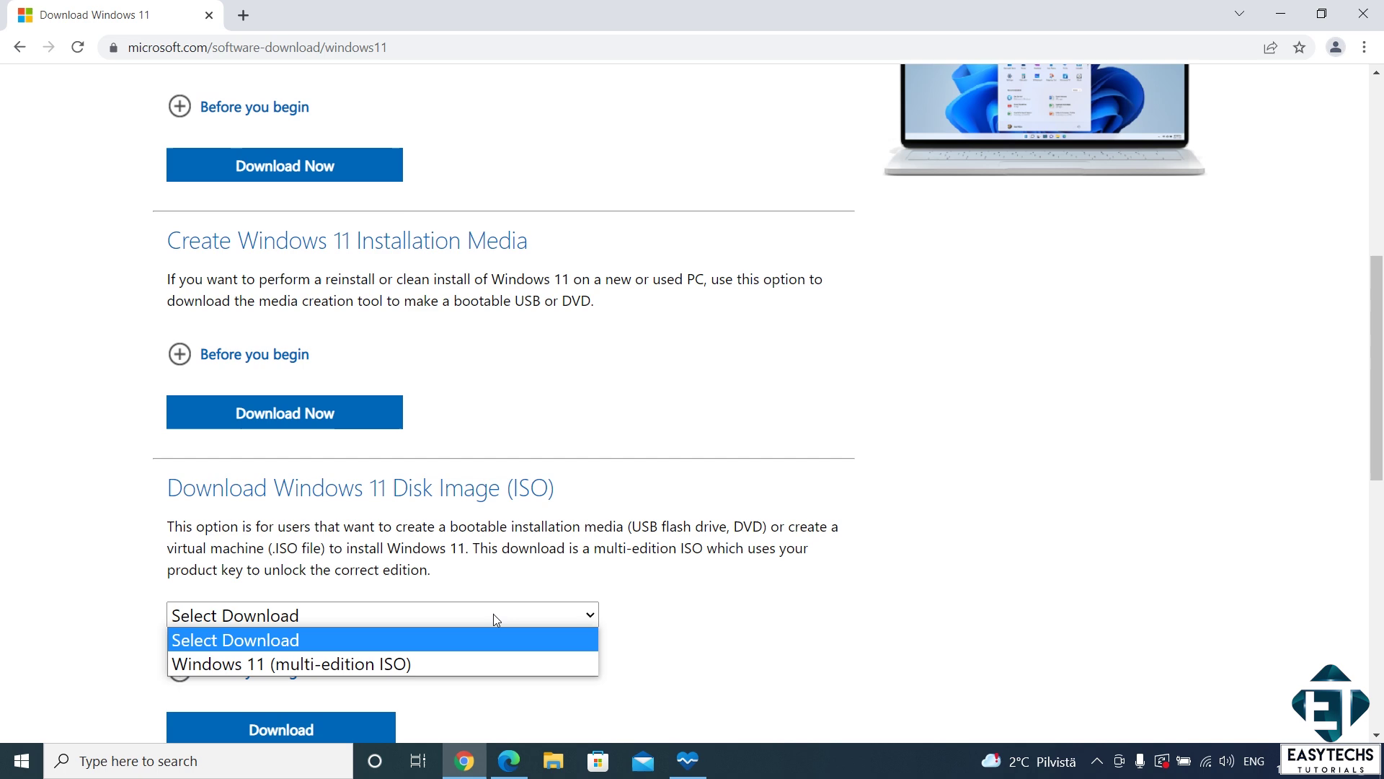
click(430, 664)
scroll(875, 605, down, 6)
click(281, 193)
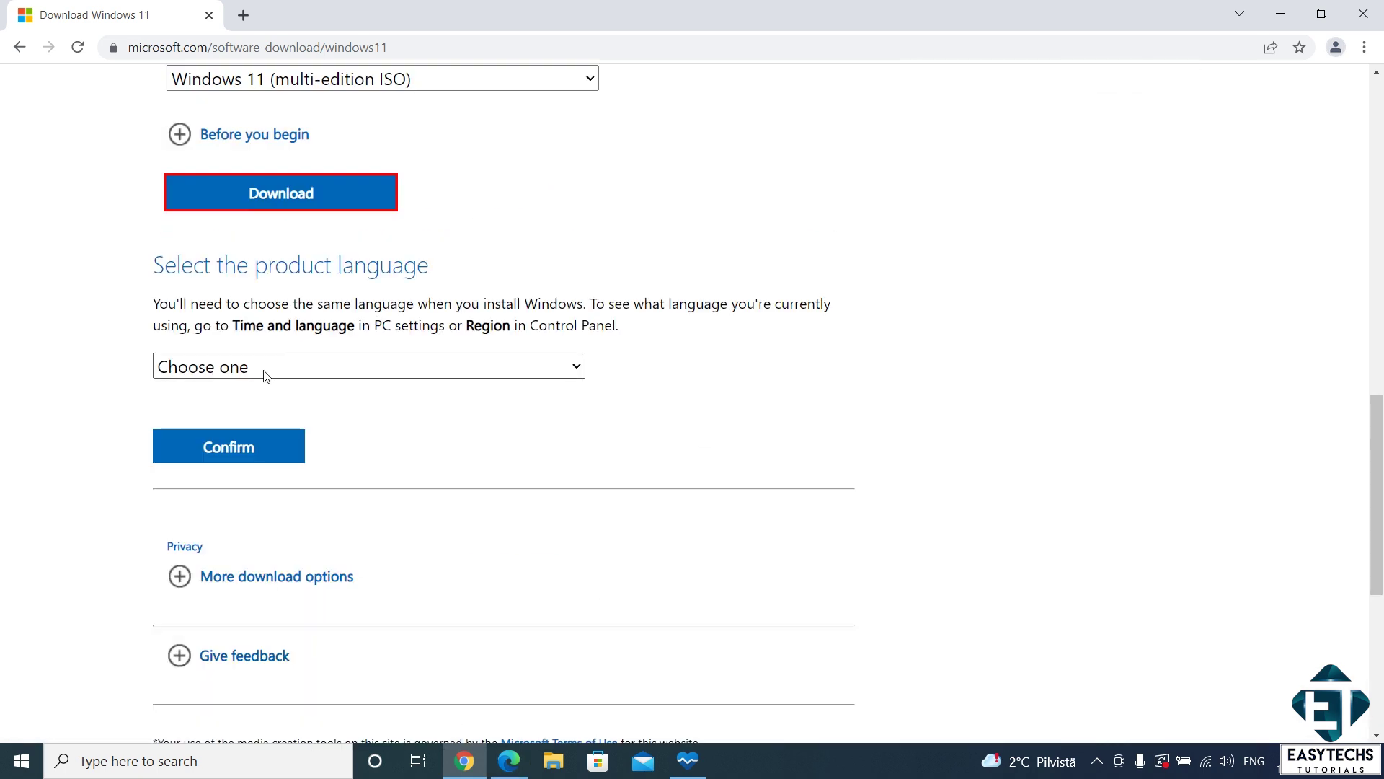
Step: Choose English as the product language and start the 64-bit ISO download
click(264, 373)
click(219, 627)
click(268, 458)
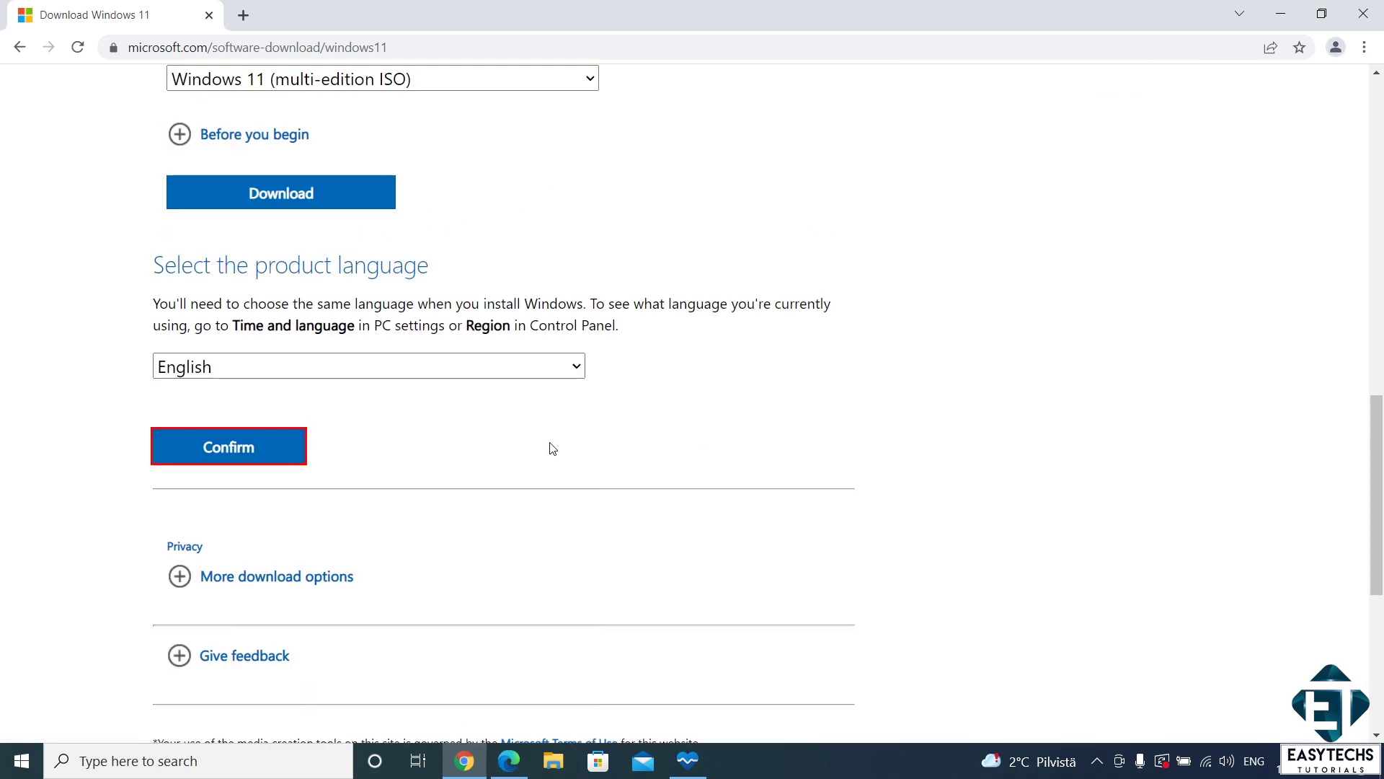
mouse_move(1377, 418)
mouse_down()
mouse_move(1378, 498)
mouse_move(1379, 406)
mouse_up()
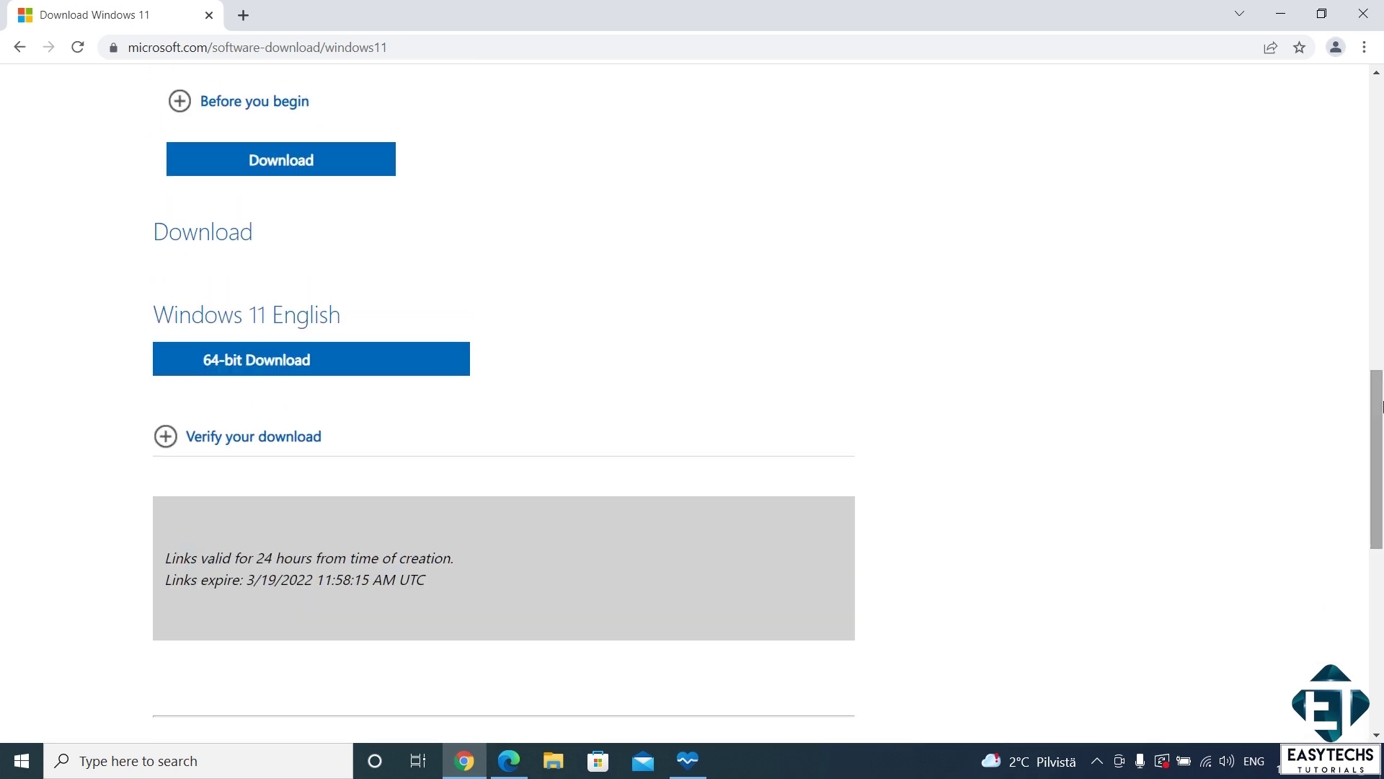
click(304, 369)
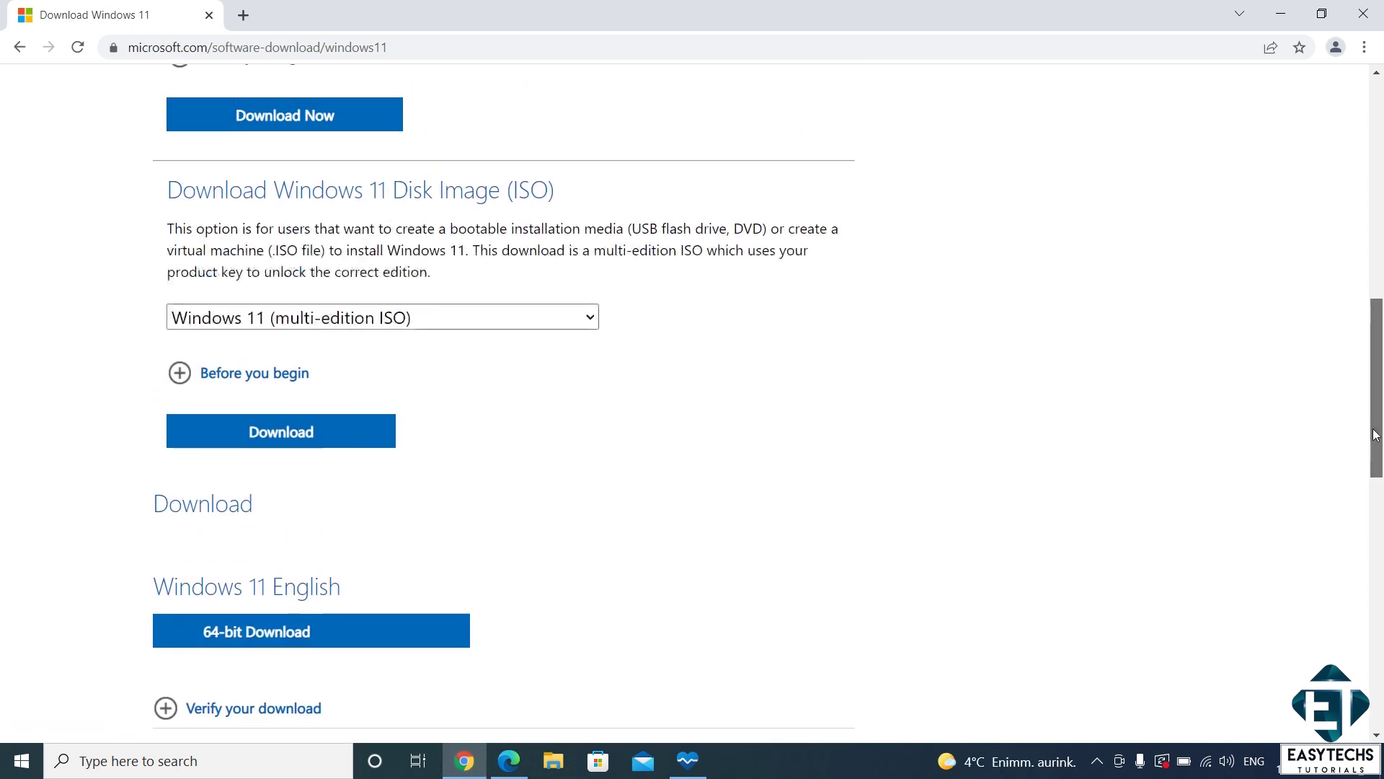
Step: Download the Media Creation Tool from Create Windows 11 Installation Media and run MediaCreationTool.exe
scroll(1379, 322, up, 7)
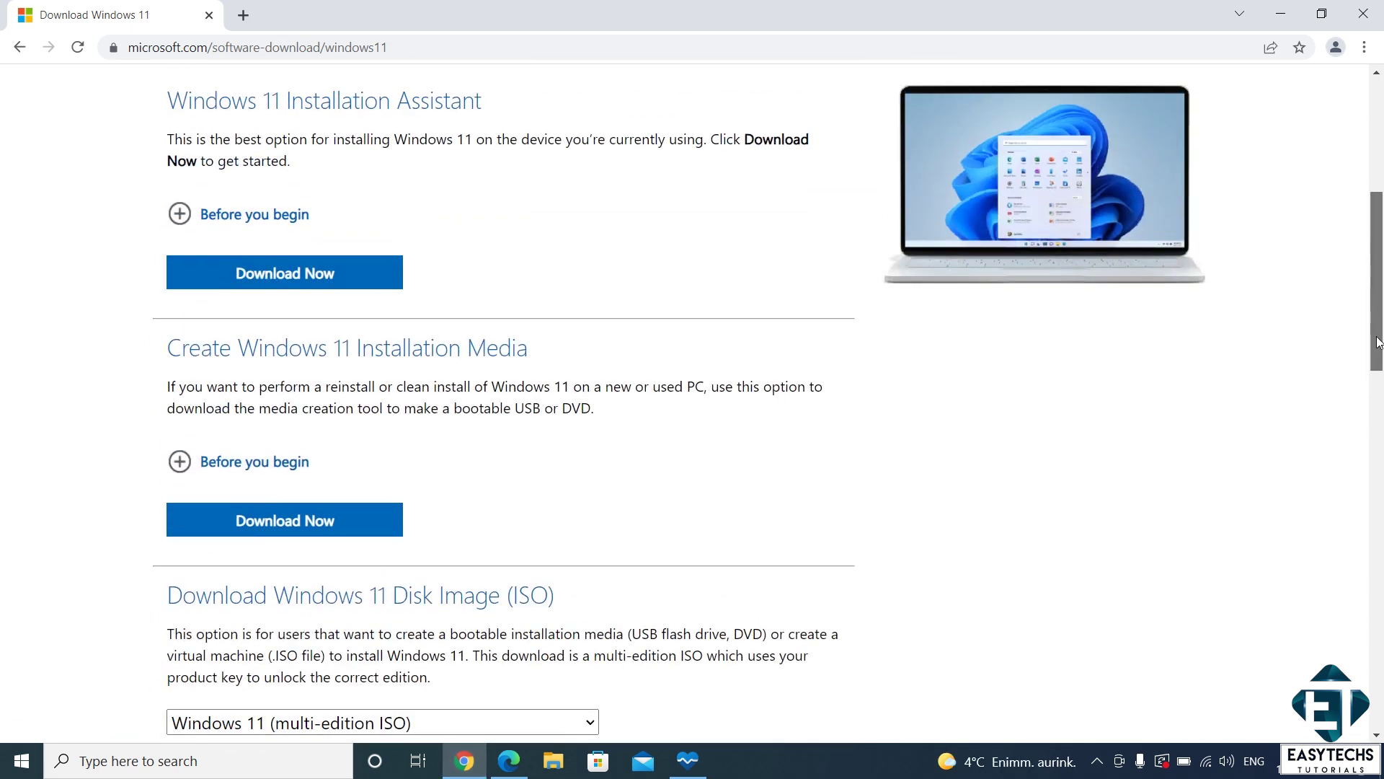
mouse_move(1378, 322)
mouse_down()
mouse_move(1379, 345)
mouse_move(1379, 308)
mouse_up()
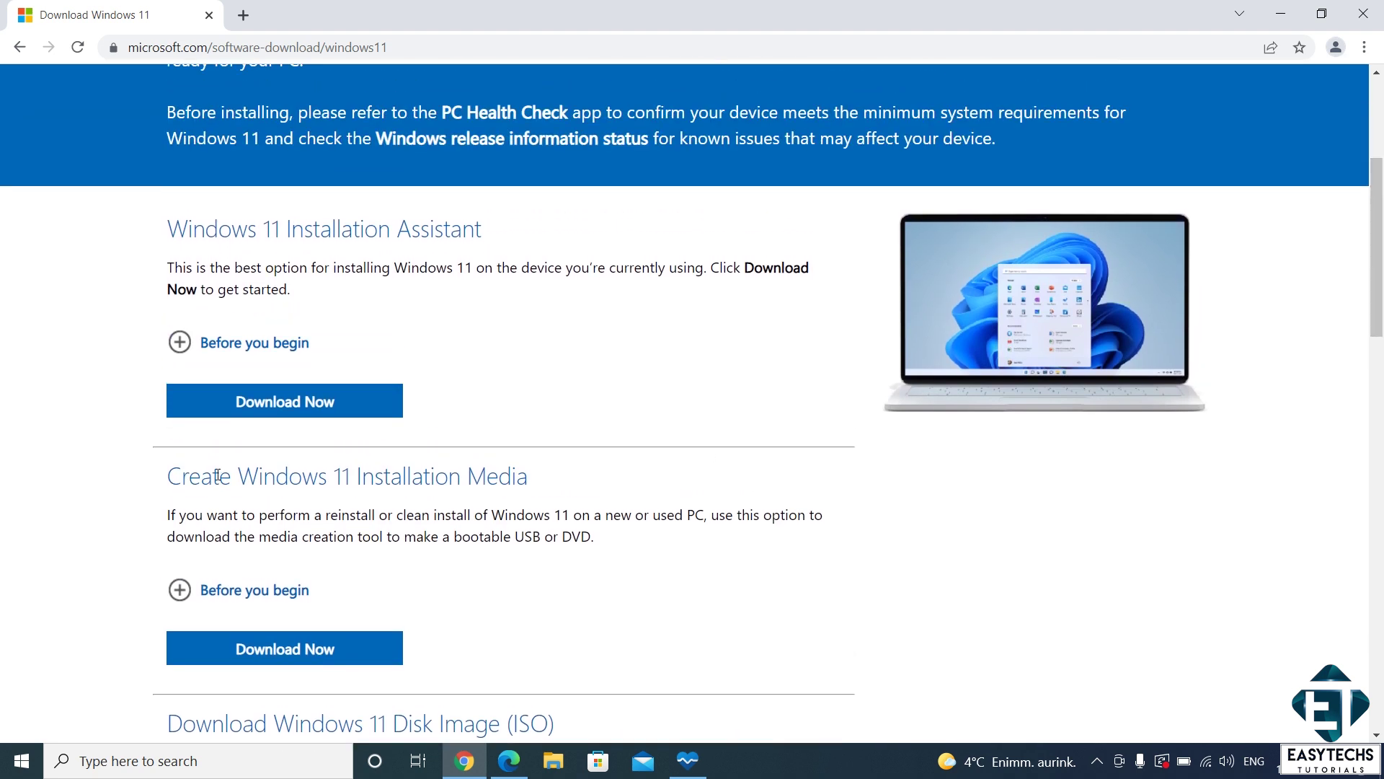
click(303, 651)
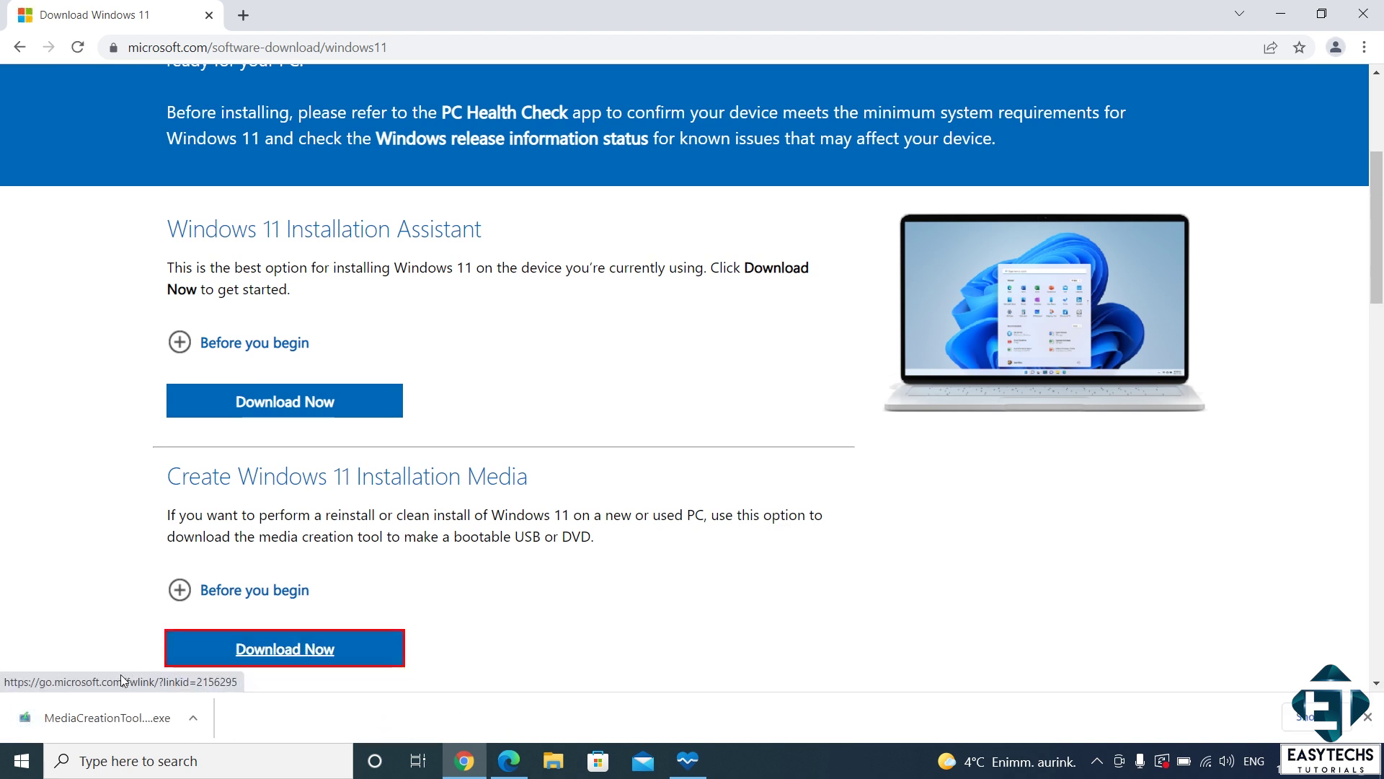
click(109, 717)
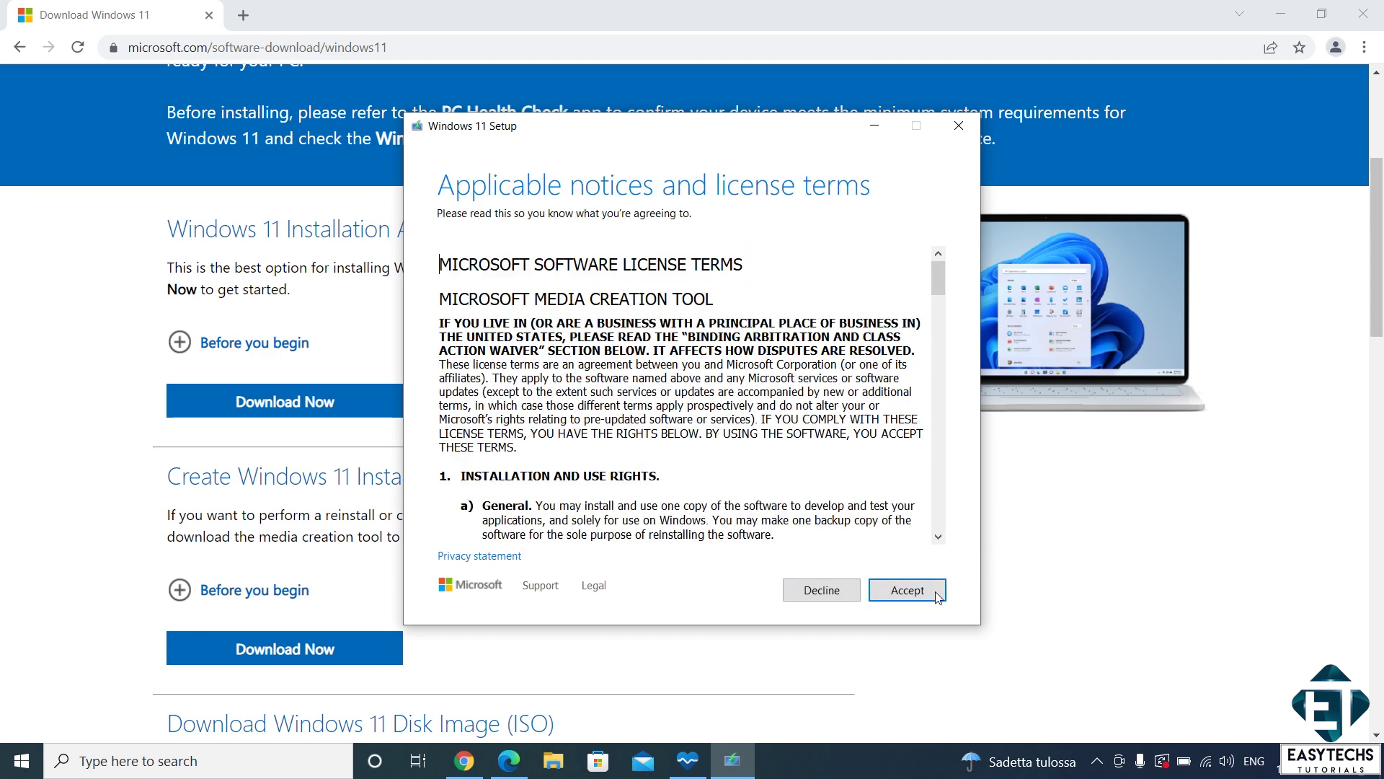
Step: Accept the license, keep English (United States) Windows 11 without recommended options, and choose ISO file media
click(935, 594)
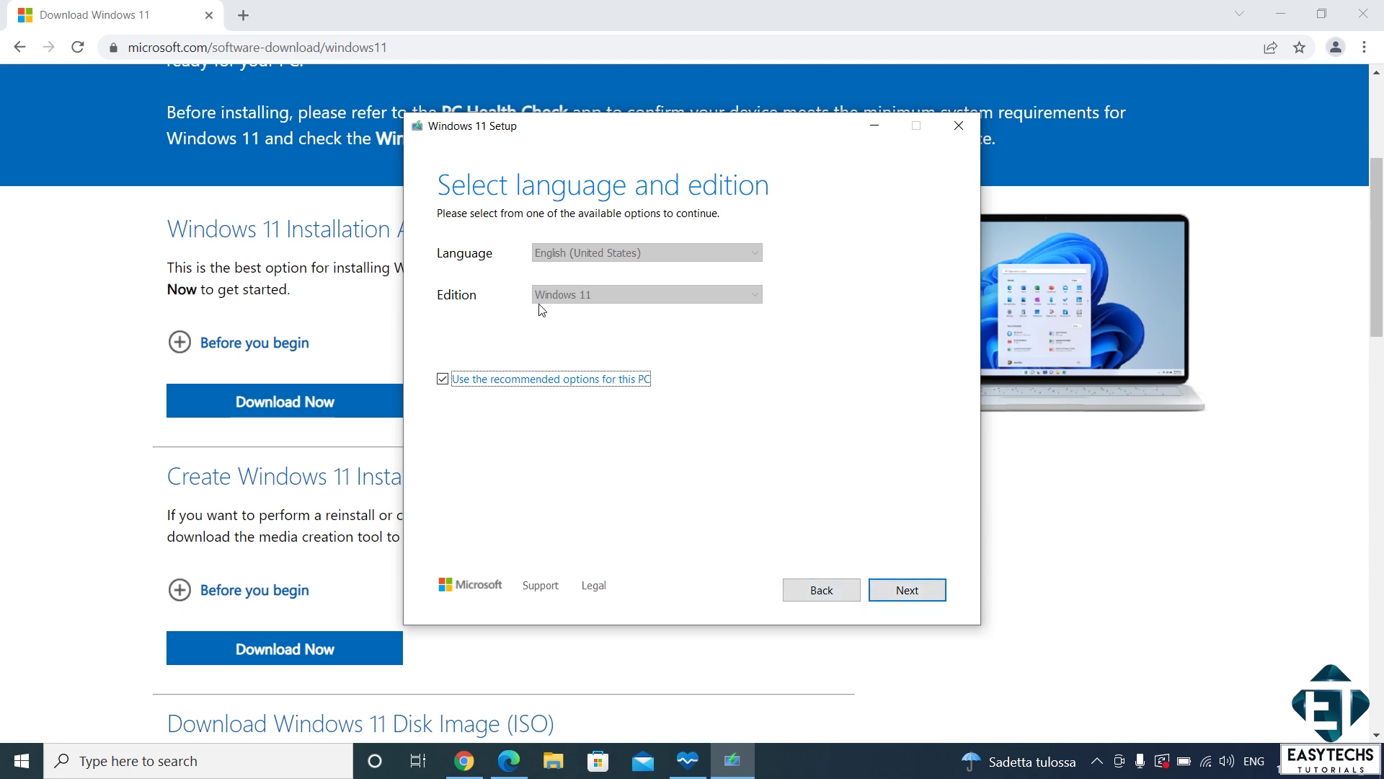
click(442, 379)
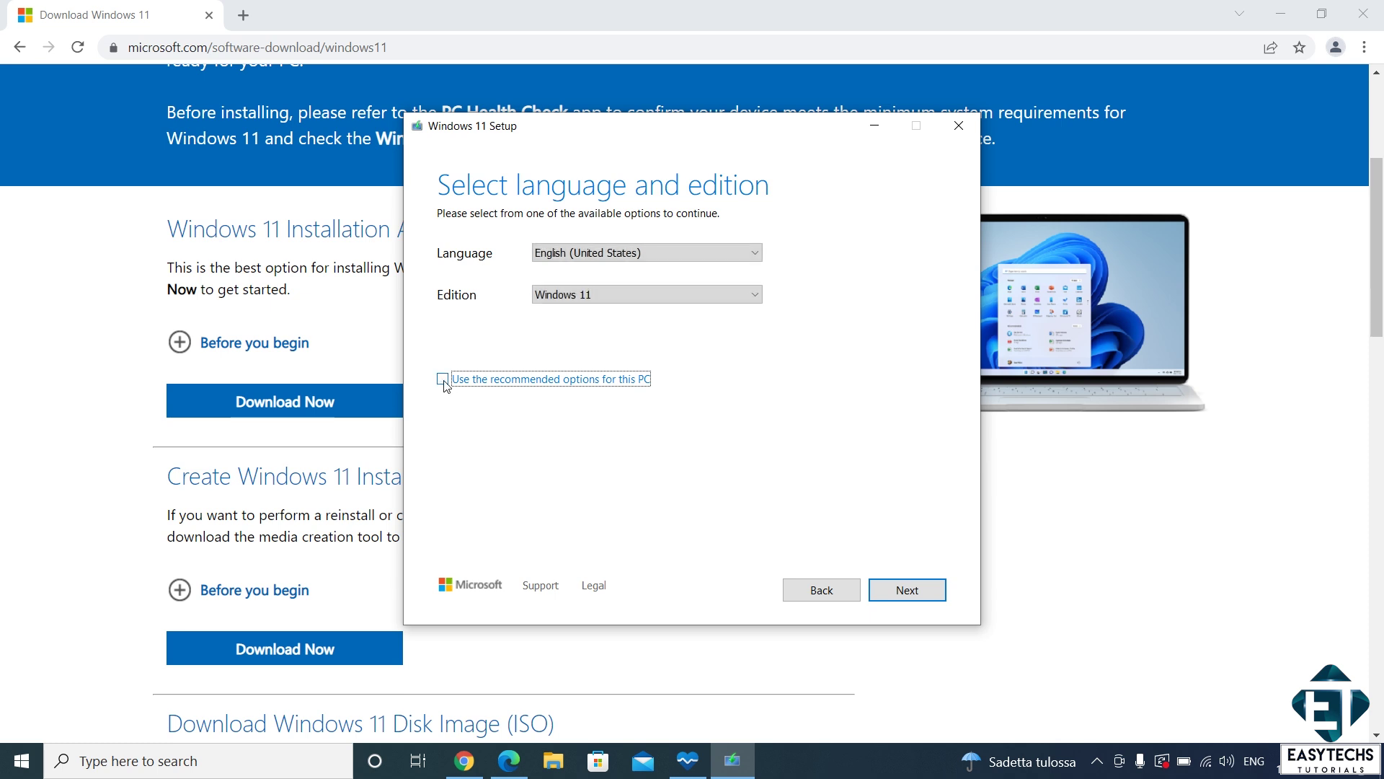
click(618, 258)
click(617, 255)
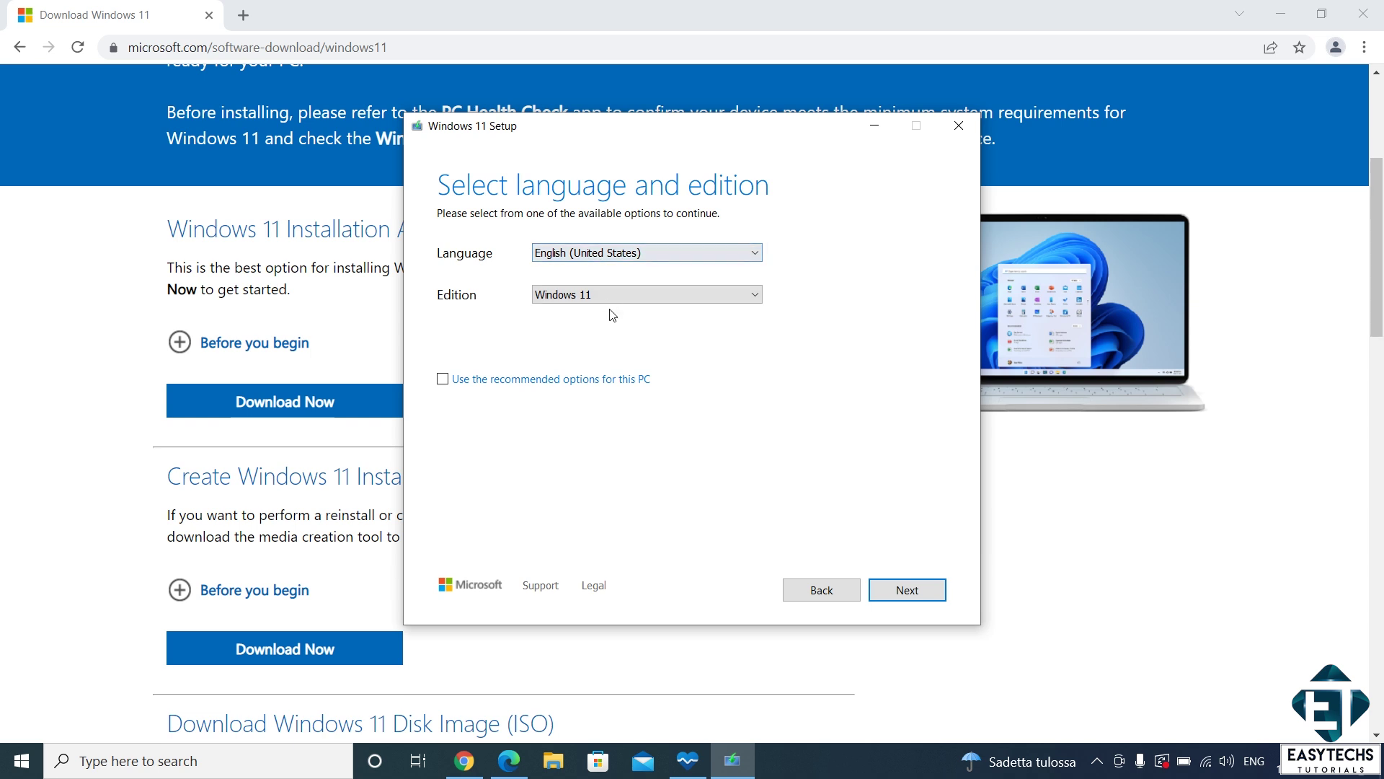
click(881, 587)
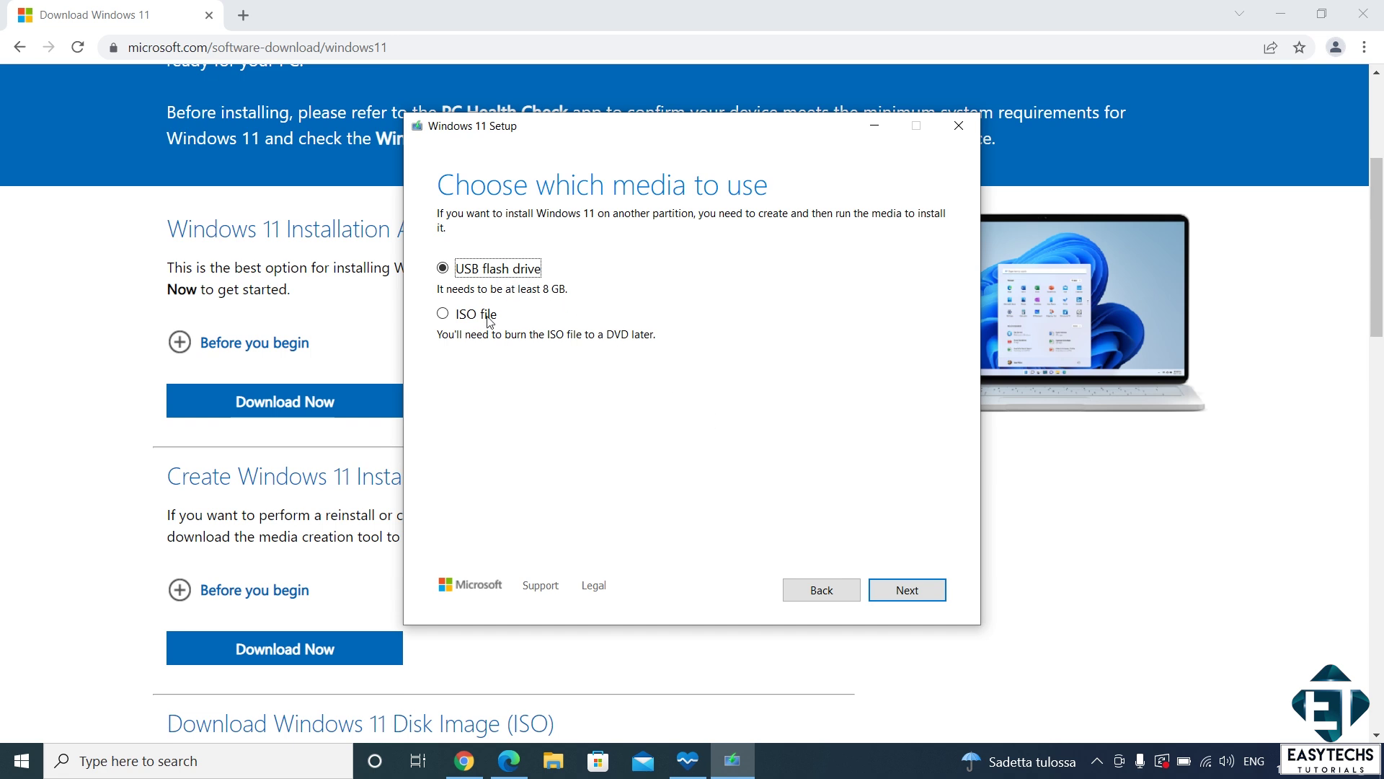
click(443, 317)
click(907, 596)
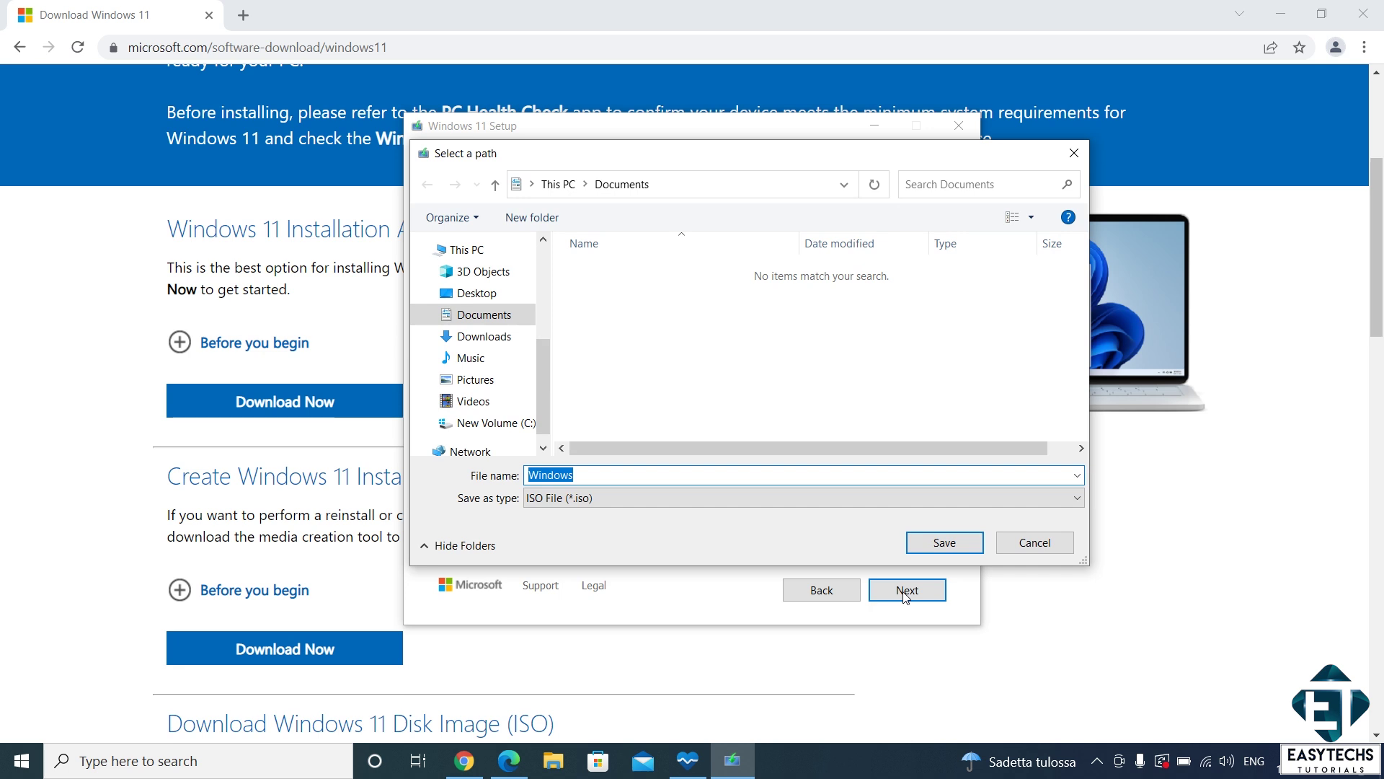
Step: Save Windows.iso to the Desktop, let the download complete, and finish Setup
click(542, 278)
click(505, 279)
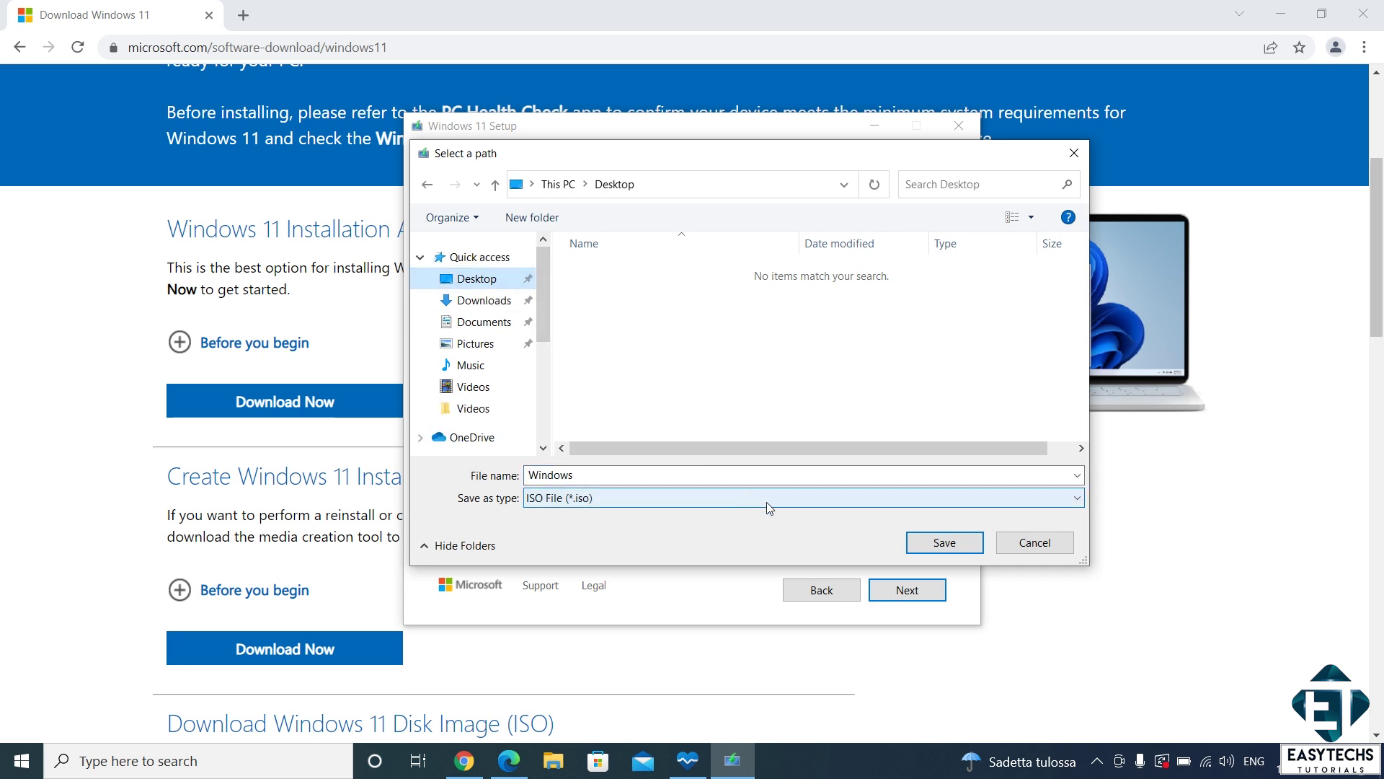
click(936, 548)
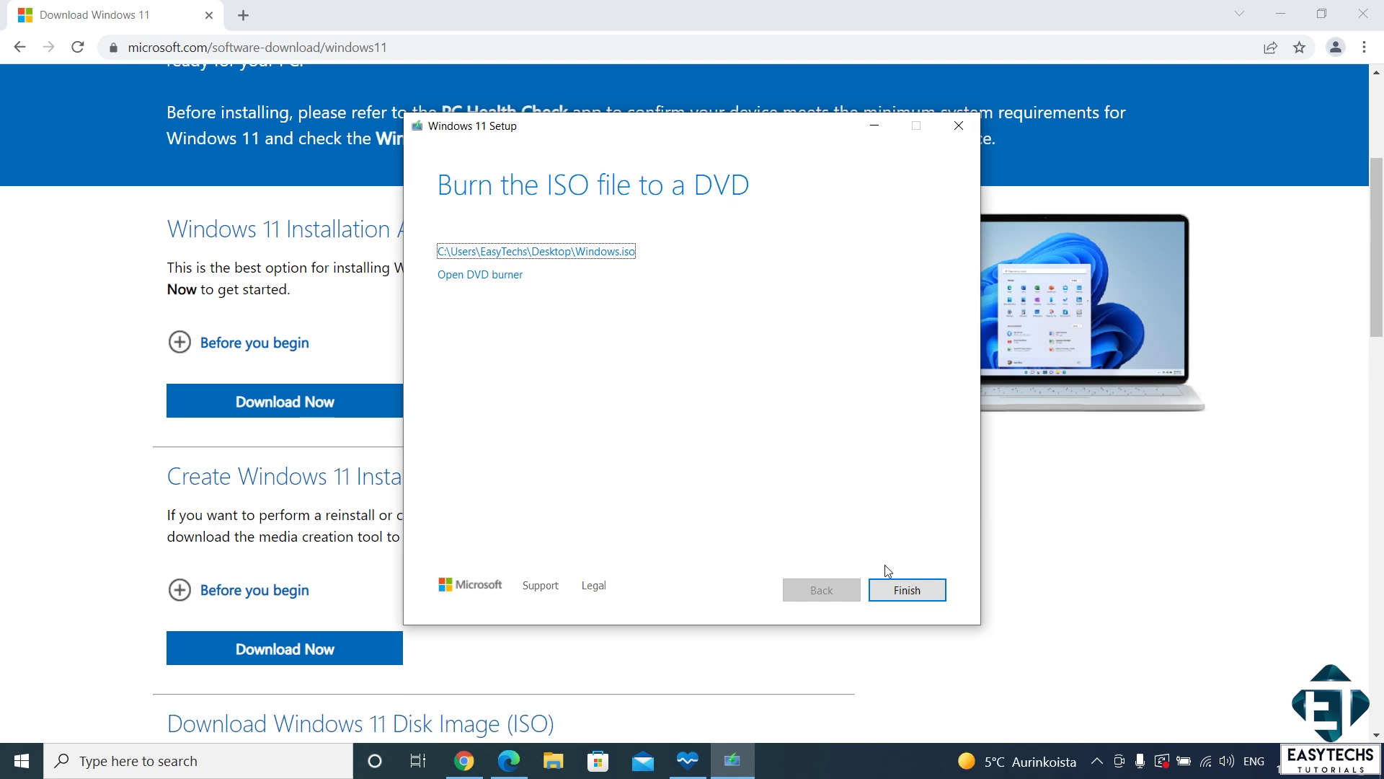
click(894, 591)
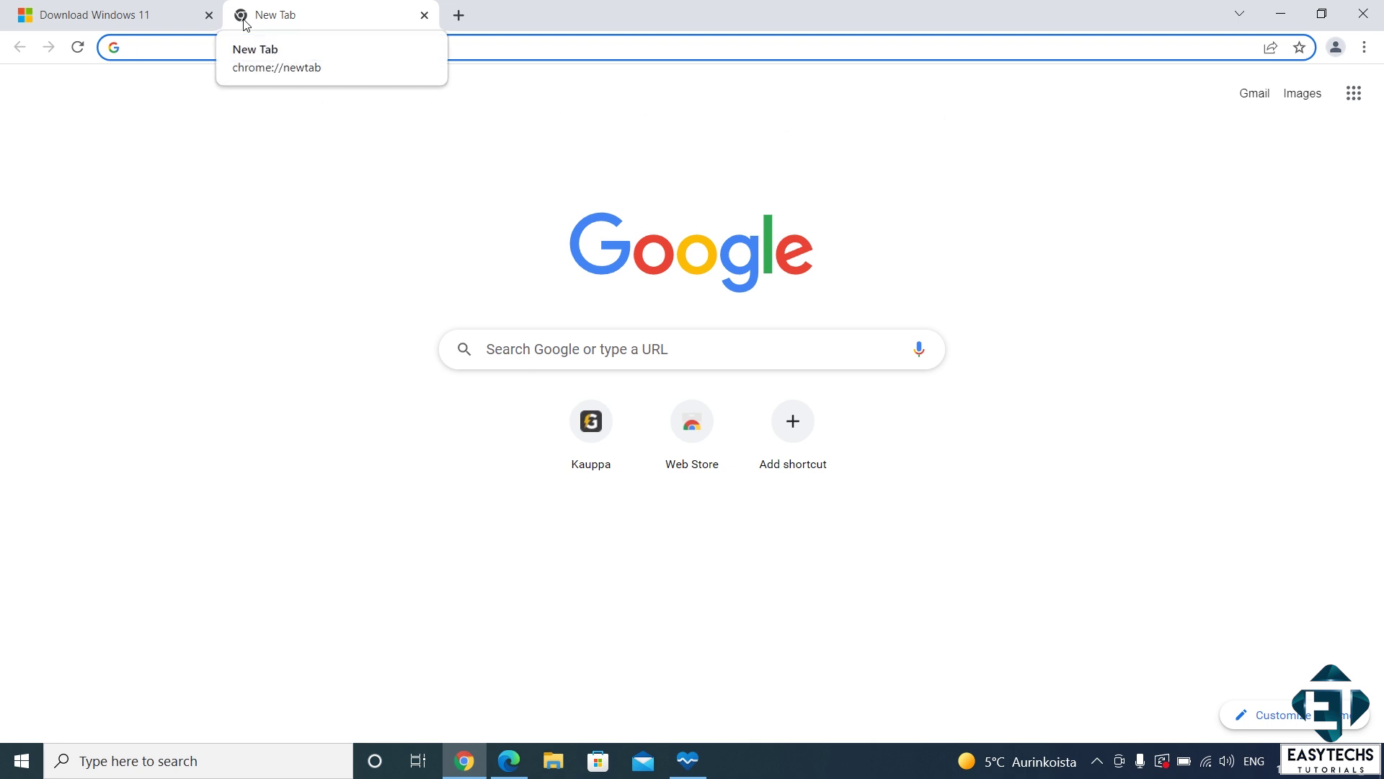
Step: Search 'download rufus' in Chrome and open the official rufus.ie site
text(download rufus)
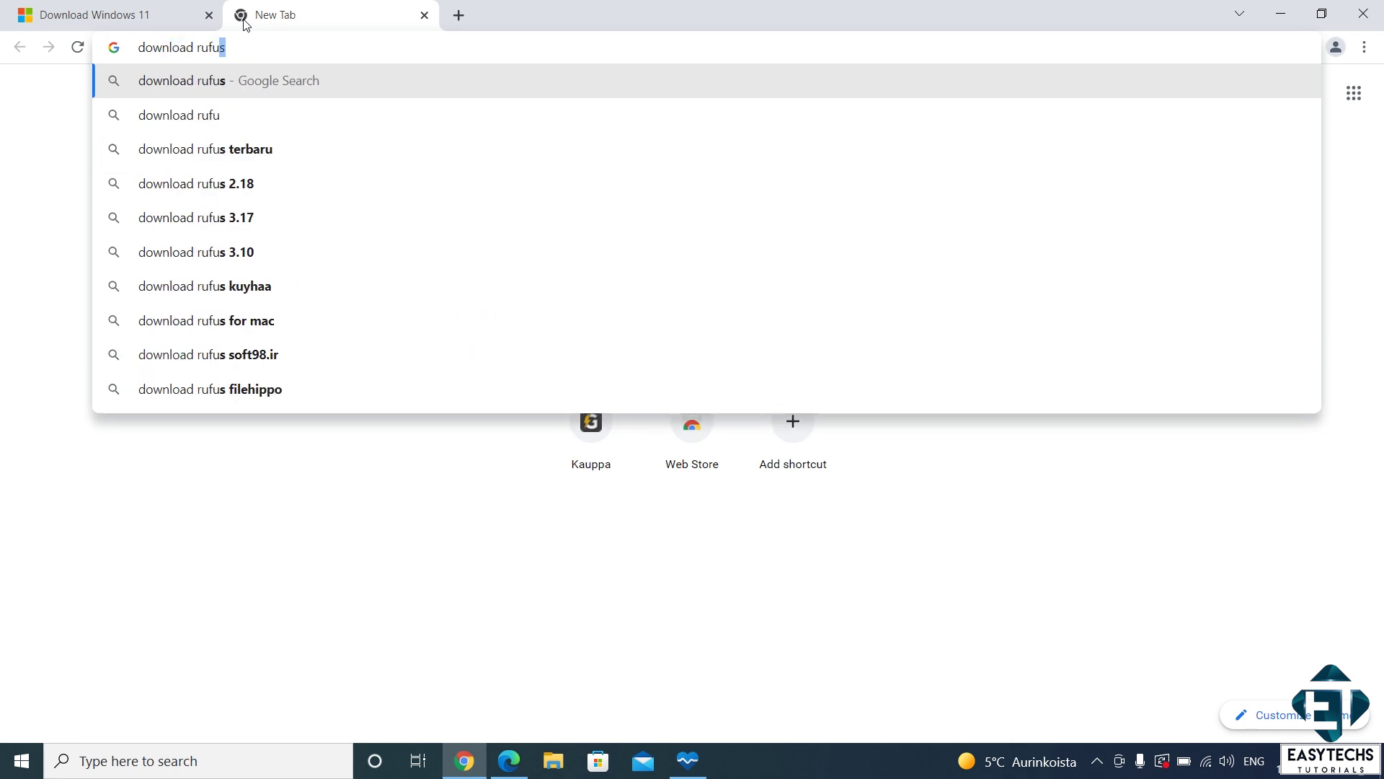
key(Return)
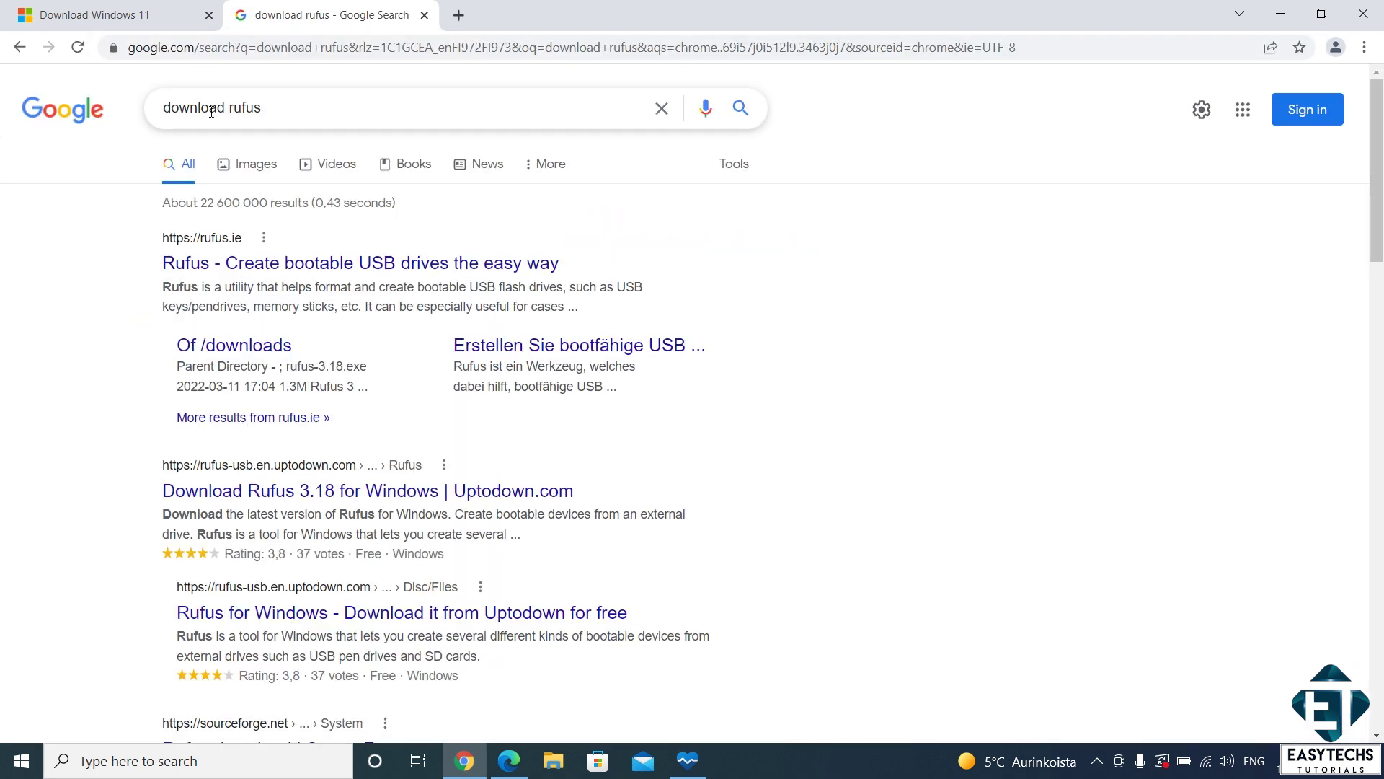
click(233, 264)
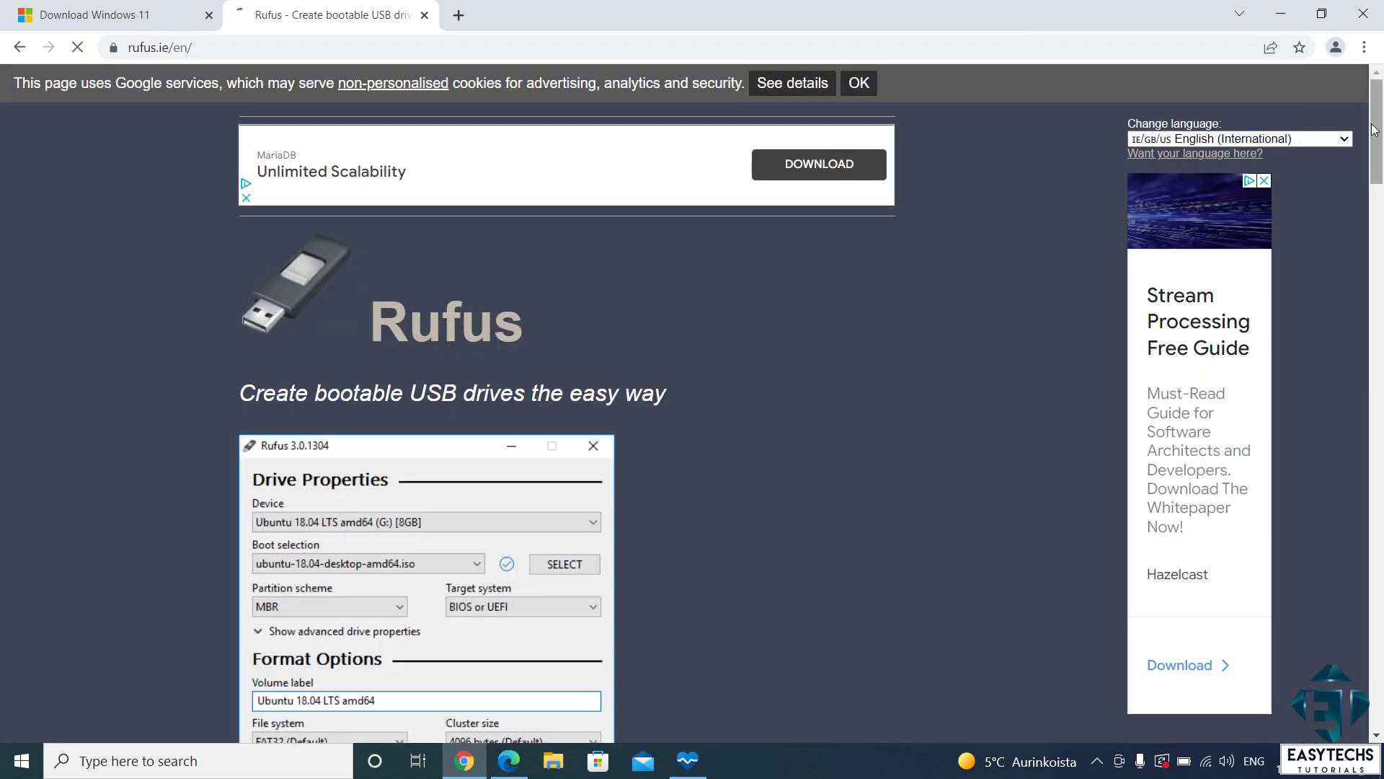
Step: Download and run Rufus 3.18 Portable, allowing online update checks
drag(1373, 128, 1374, 164)
scroll(893, 400, down, 10)
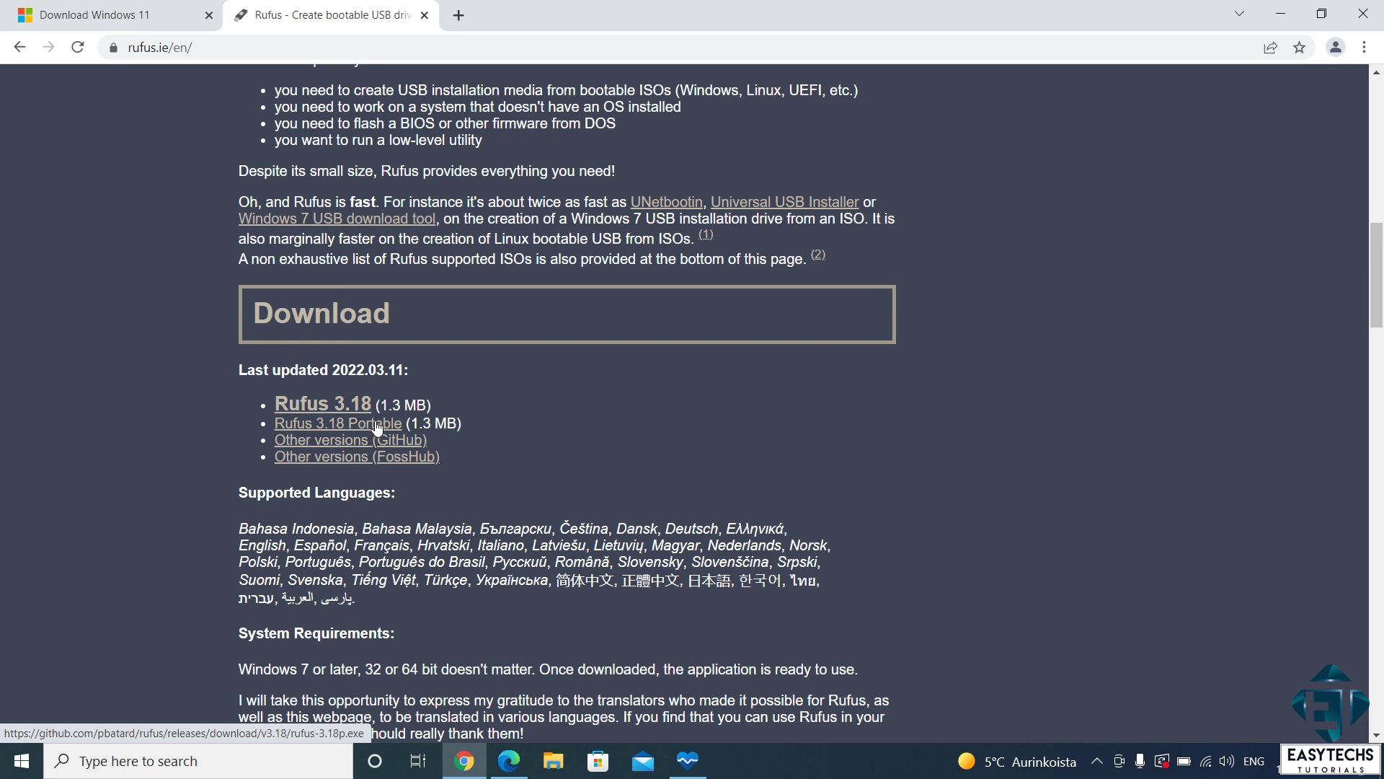
click(318, 427)
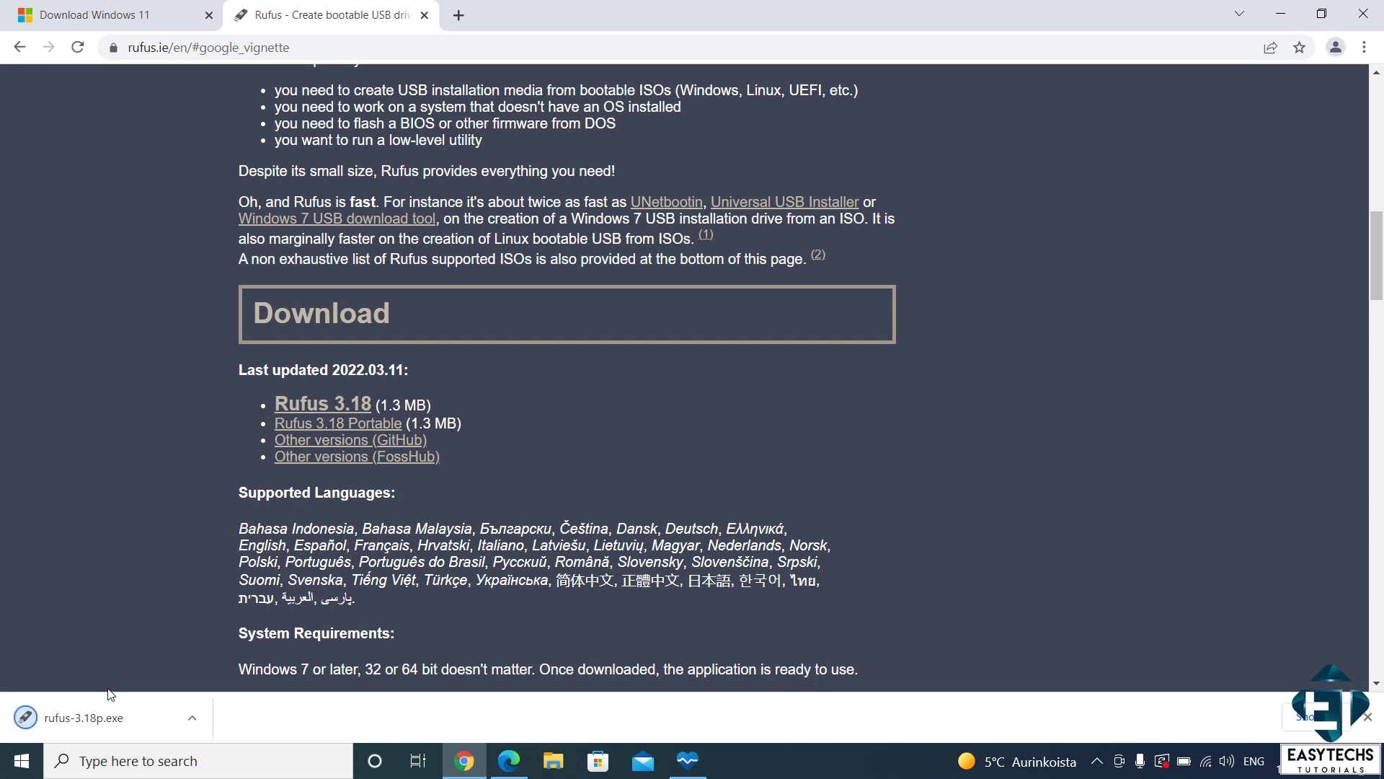
click(106, 714)
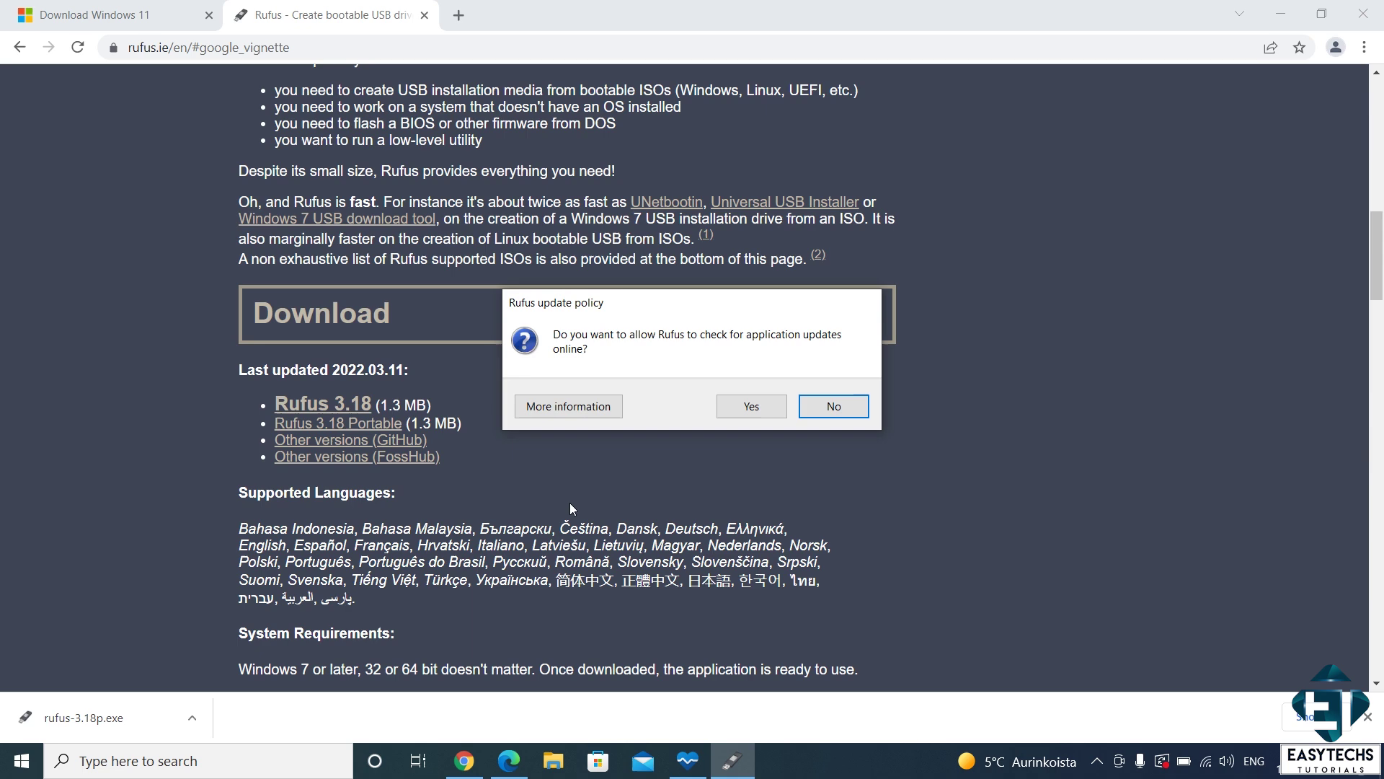
click(734, 408)
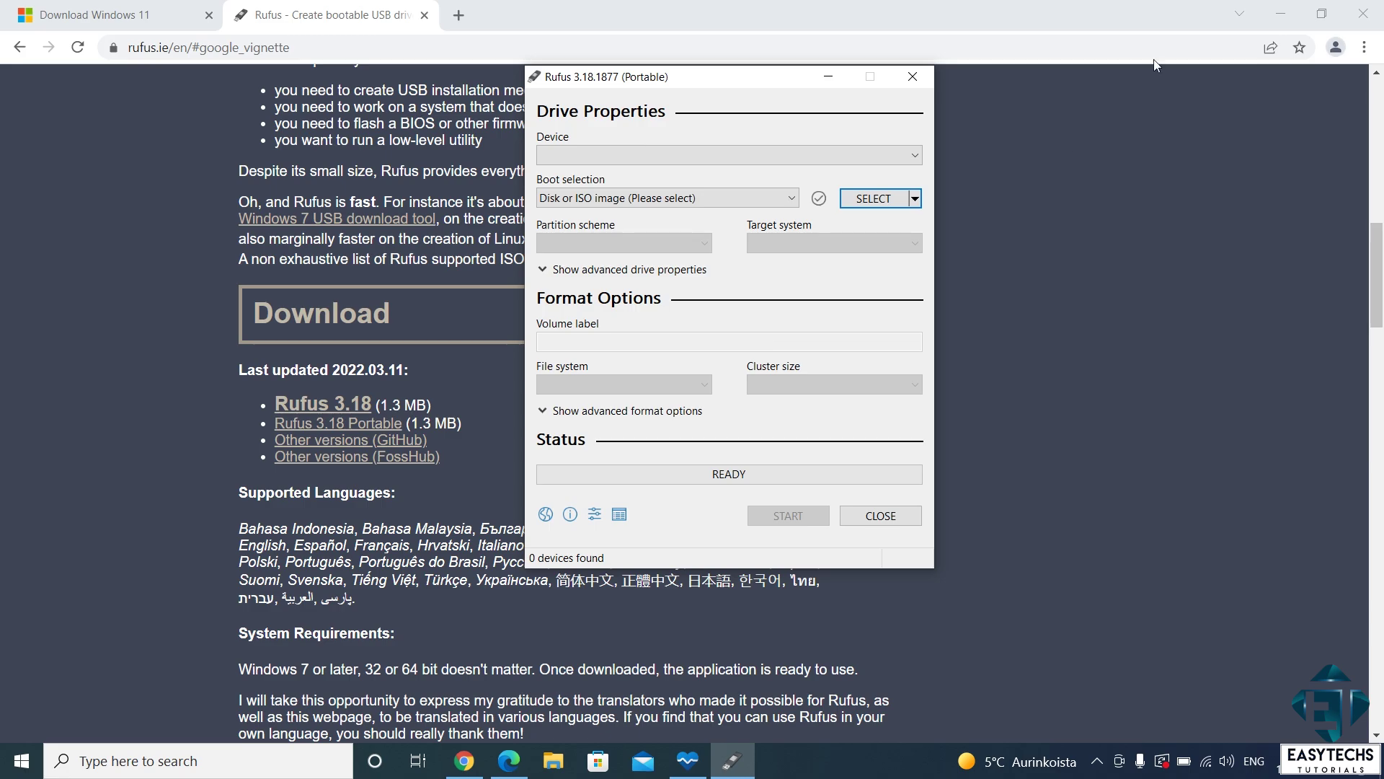
click(1280, 12)
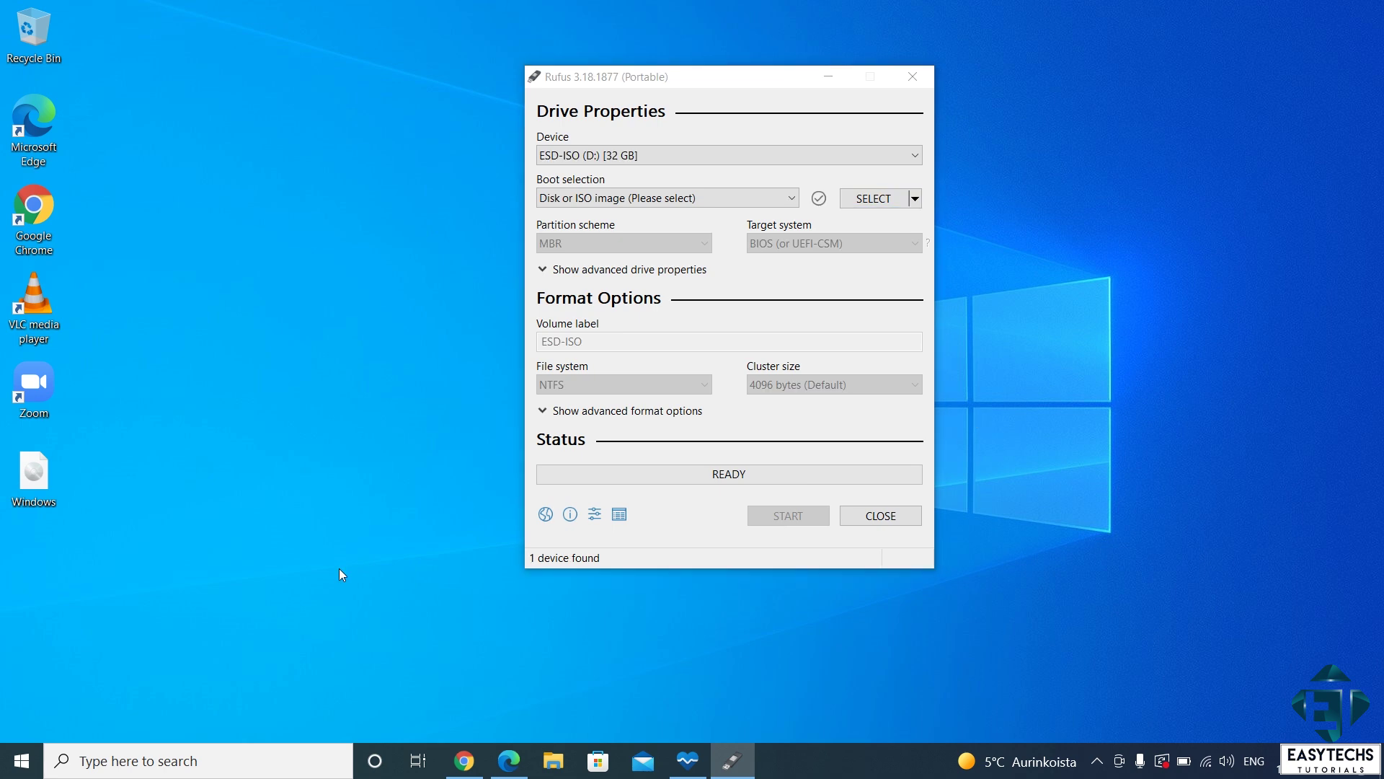
key(super+e)
click(355, 459)
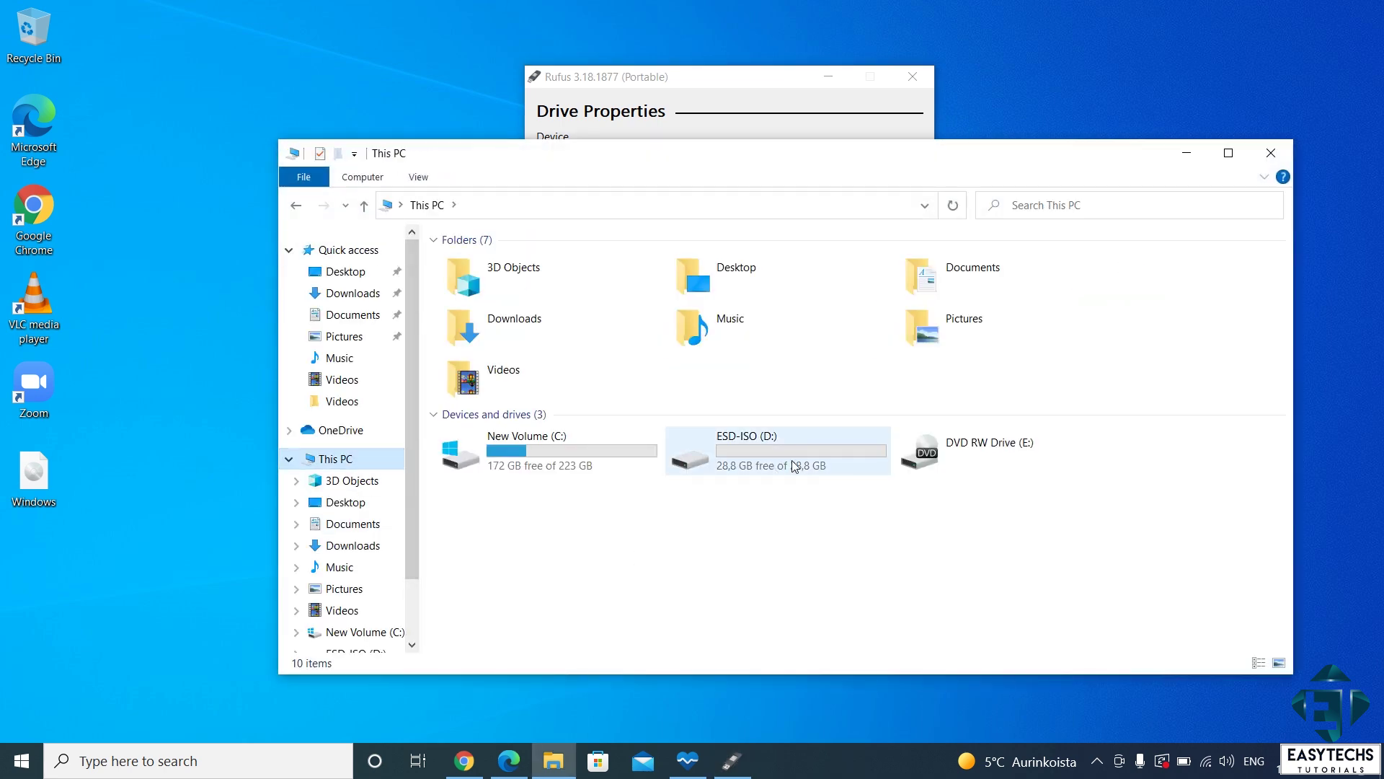
double_click(794, 458)
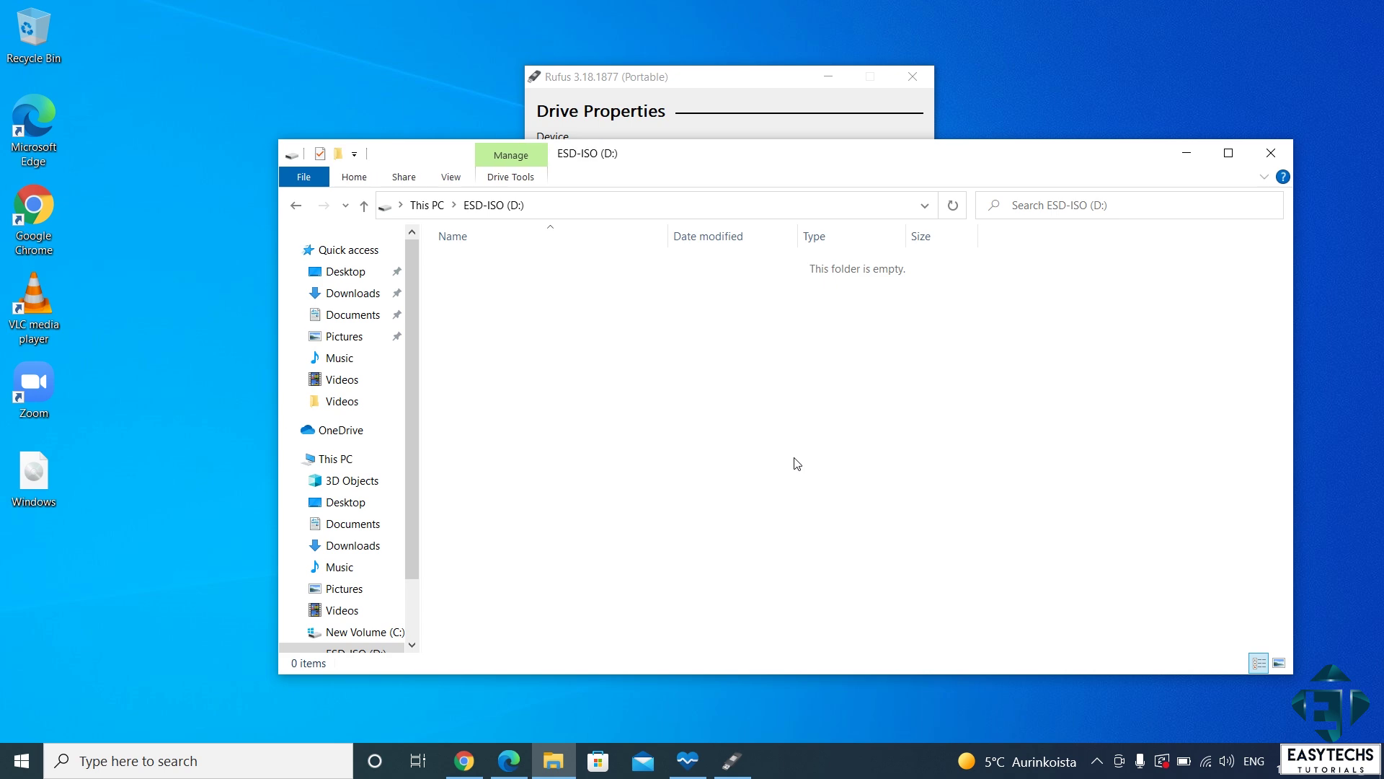
click(1271, 154)
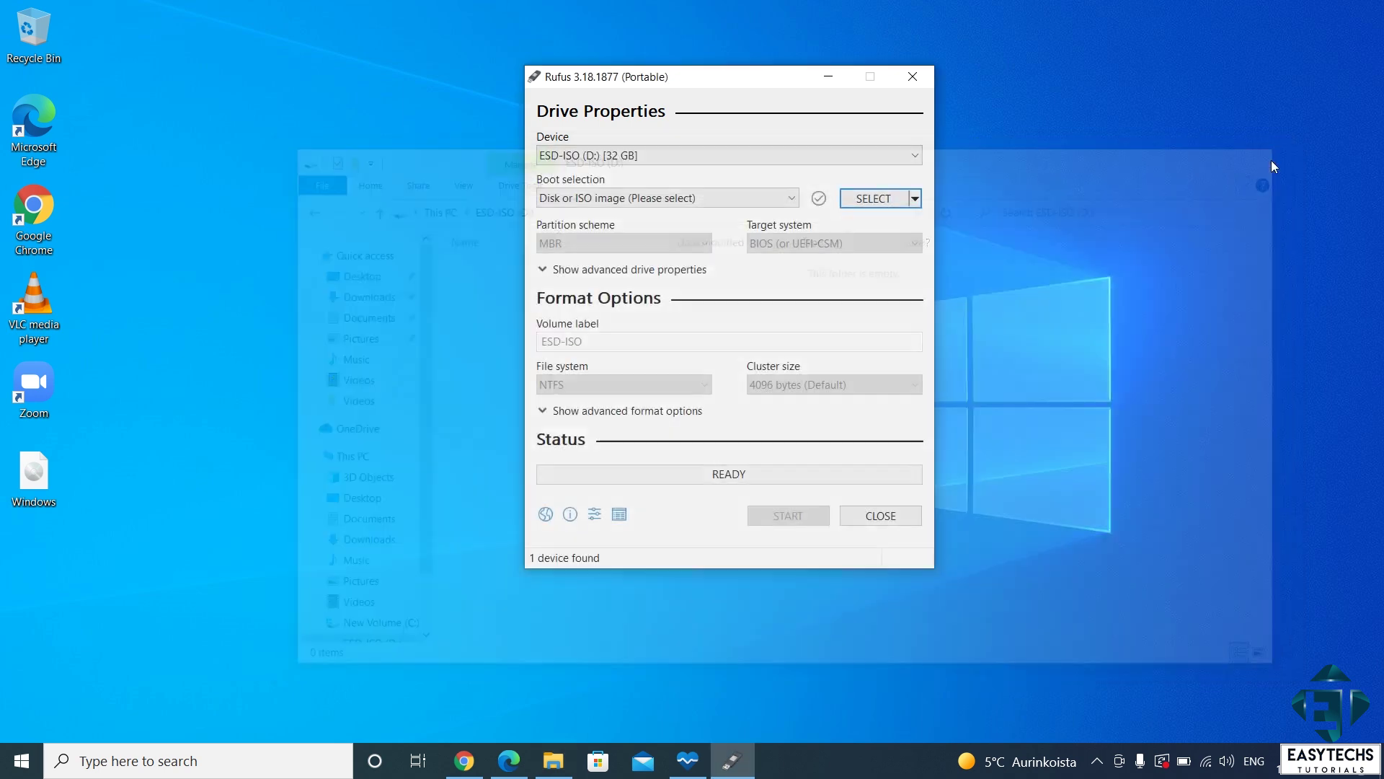
click(706, 157)
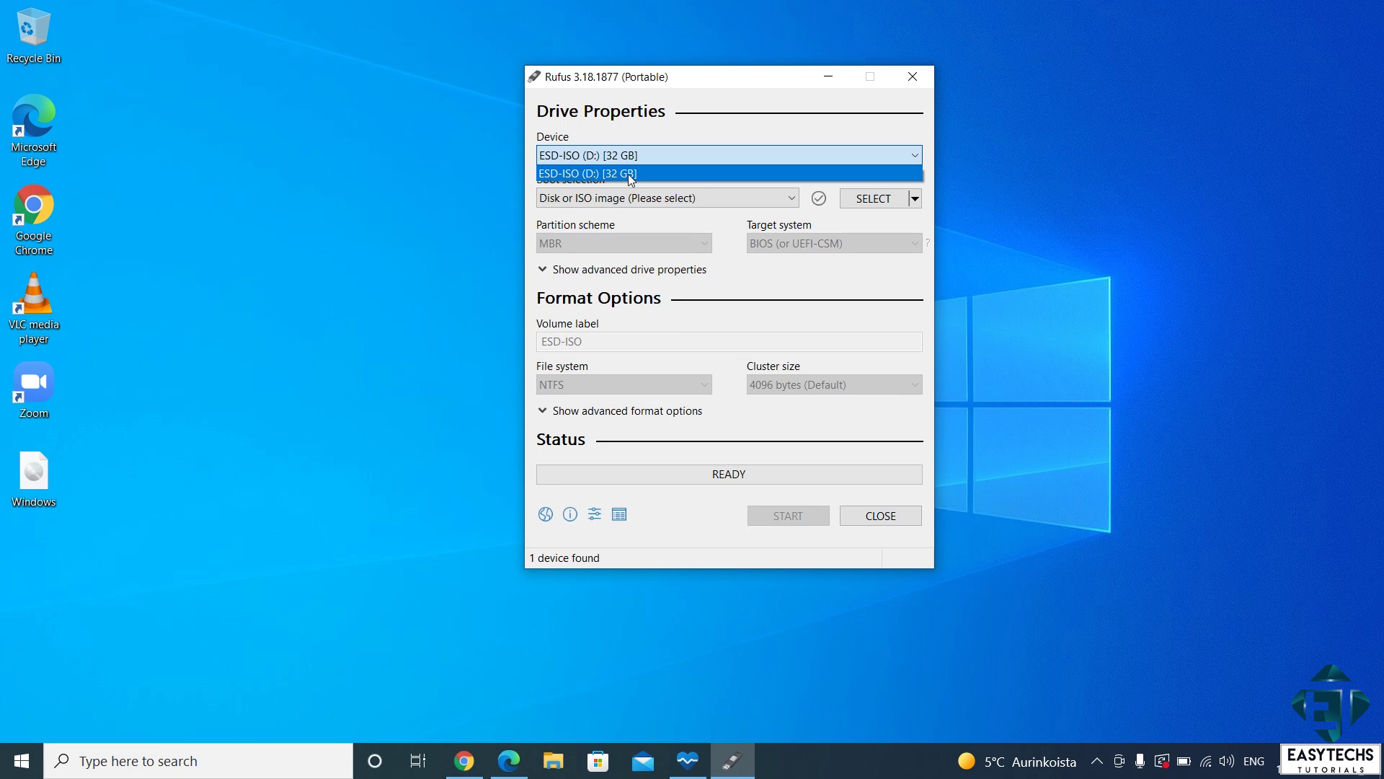
click(628, 175)
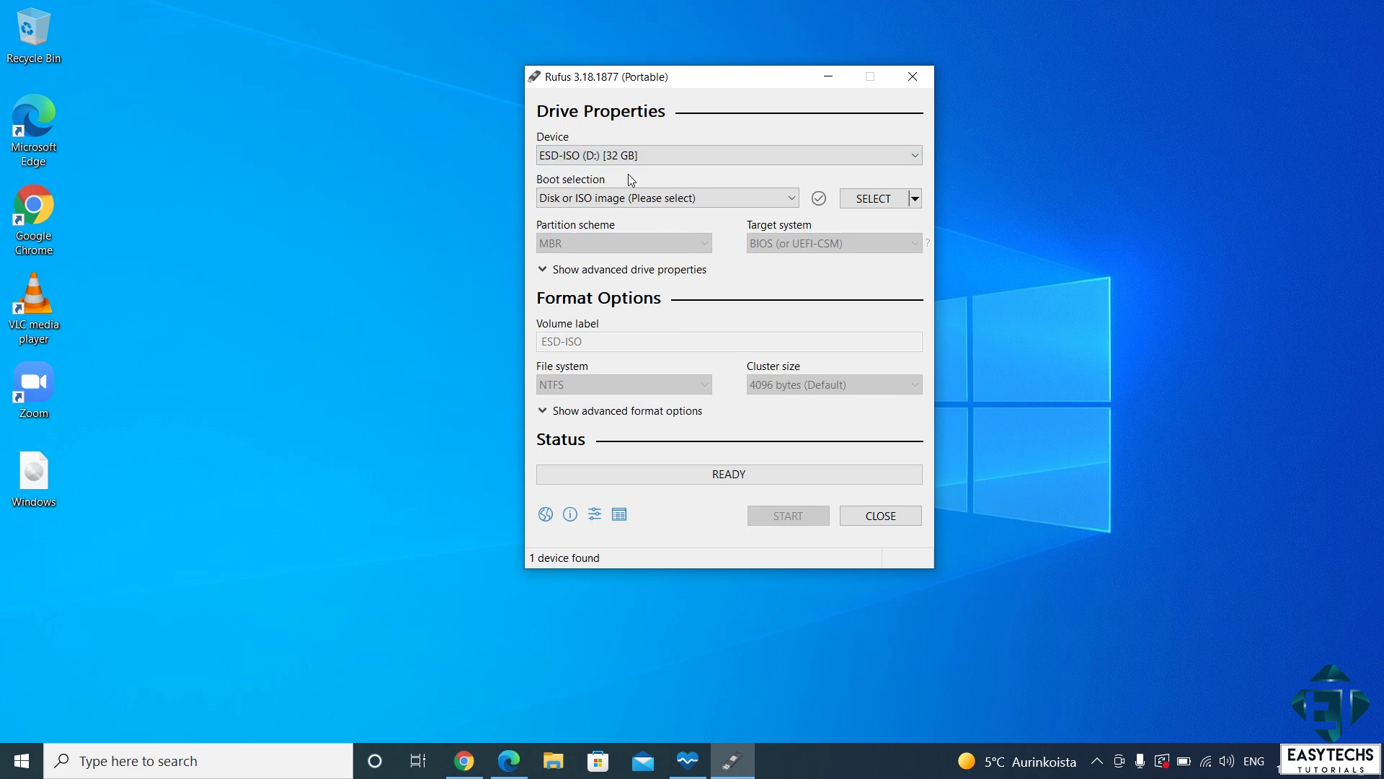
Step: Load Windows.iso from the Desktop with the Extended Windows 11 Installation (no TPM / no Secure Boot) option
click(874, 199)
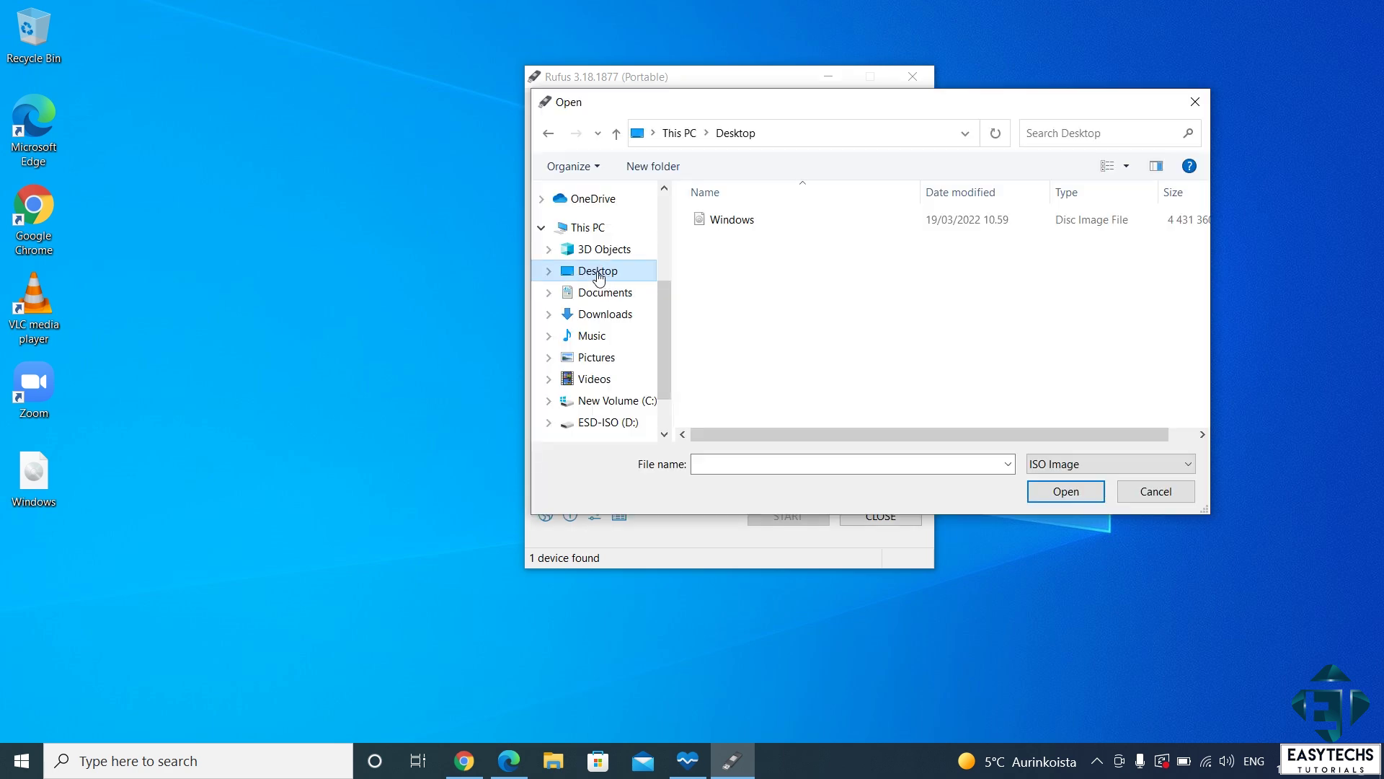
double_click(777, 221)
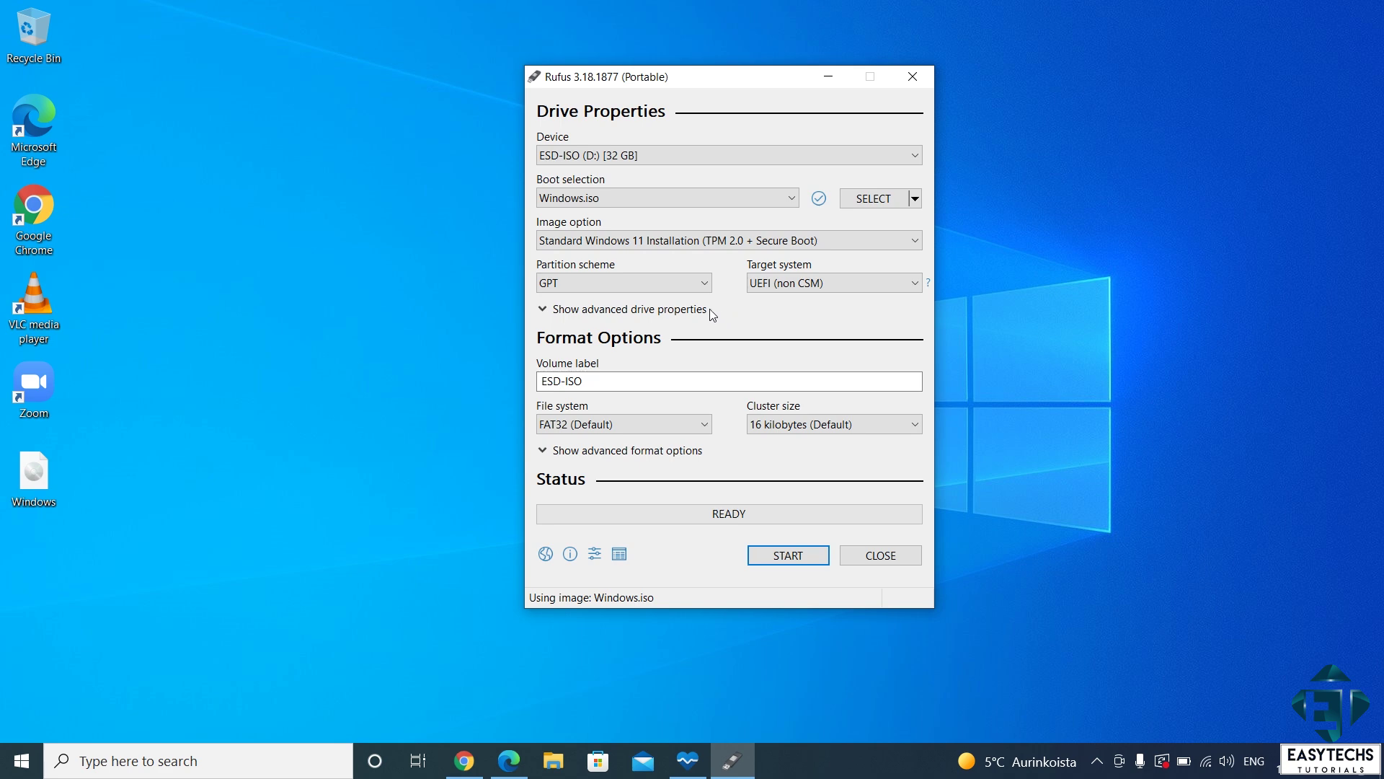
click(635, 245)
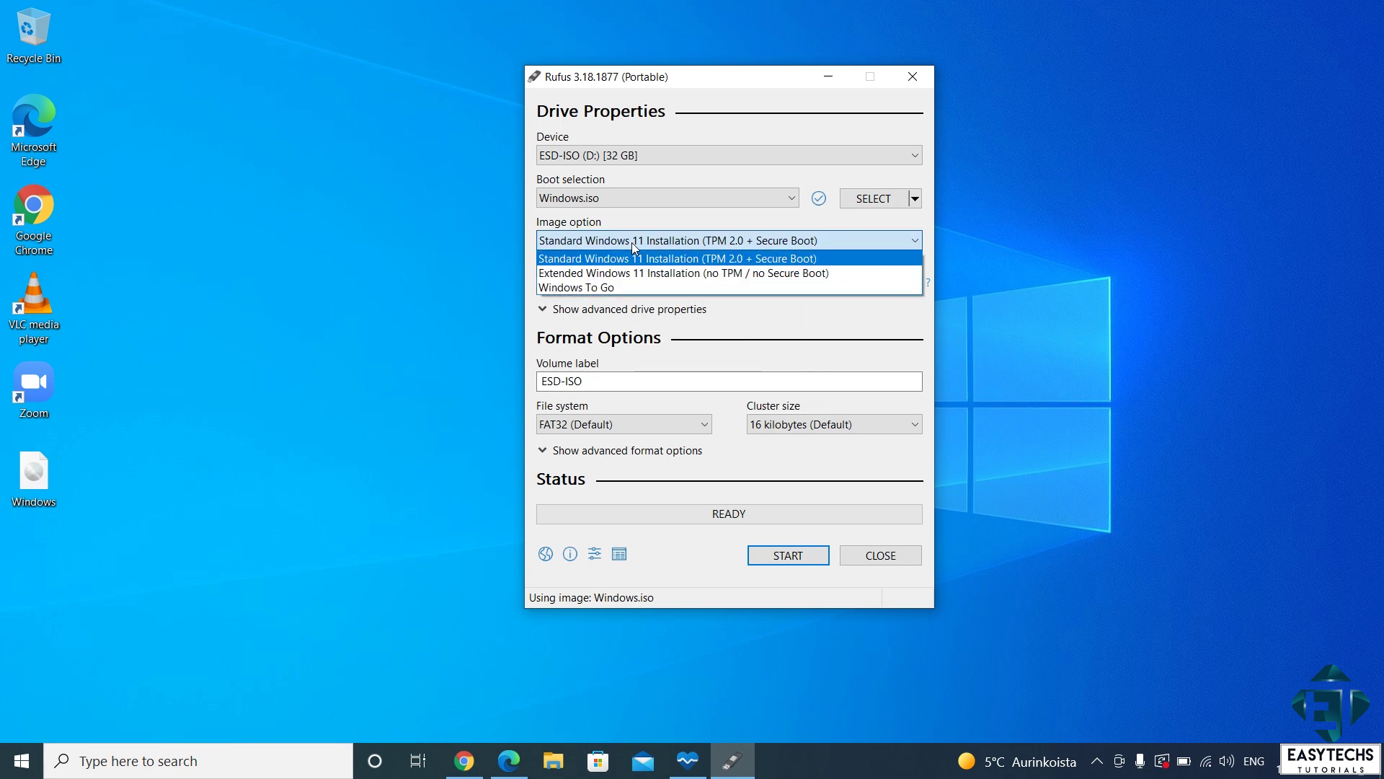
click(679, 278)
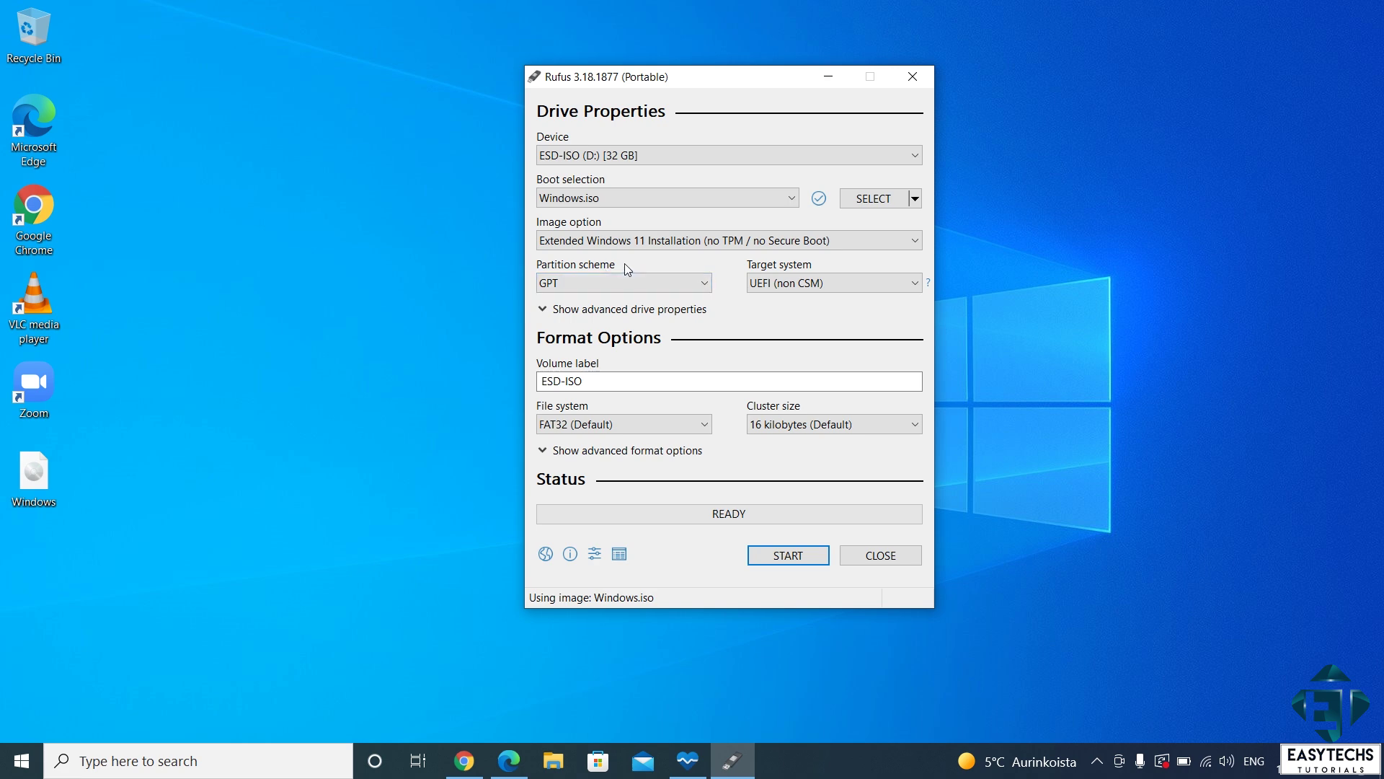
click(645, 285)
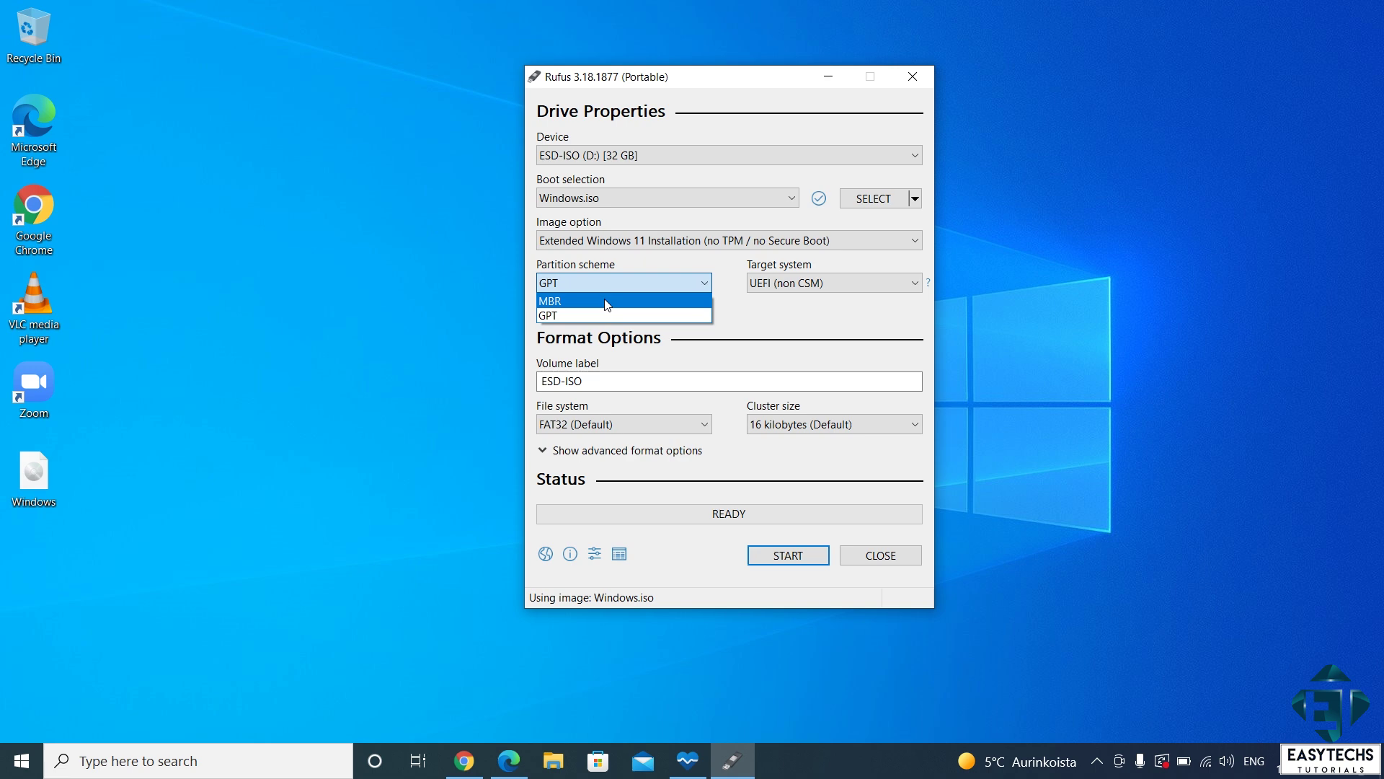
Step: Switch the partition scheme to MBR and start writing, accepting the data-erase warning
click(606, 302)
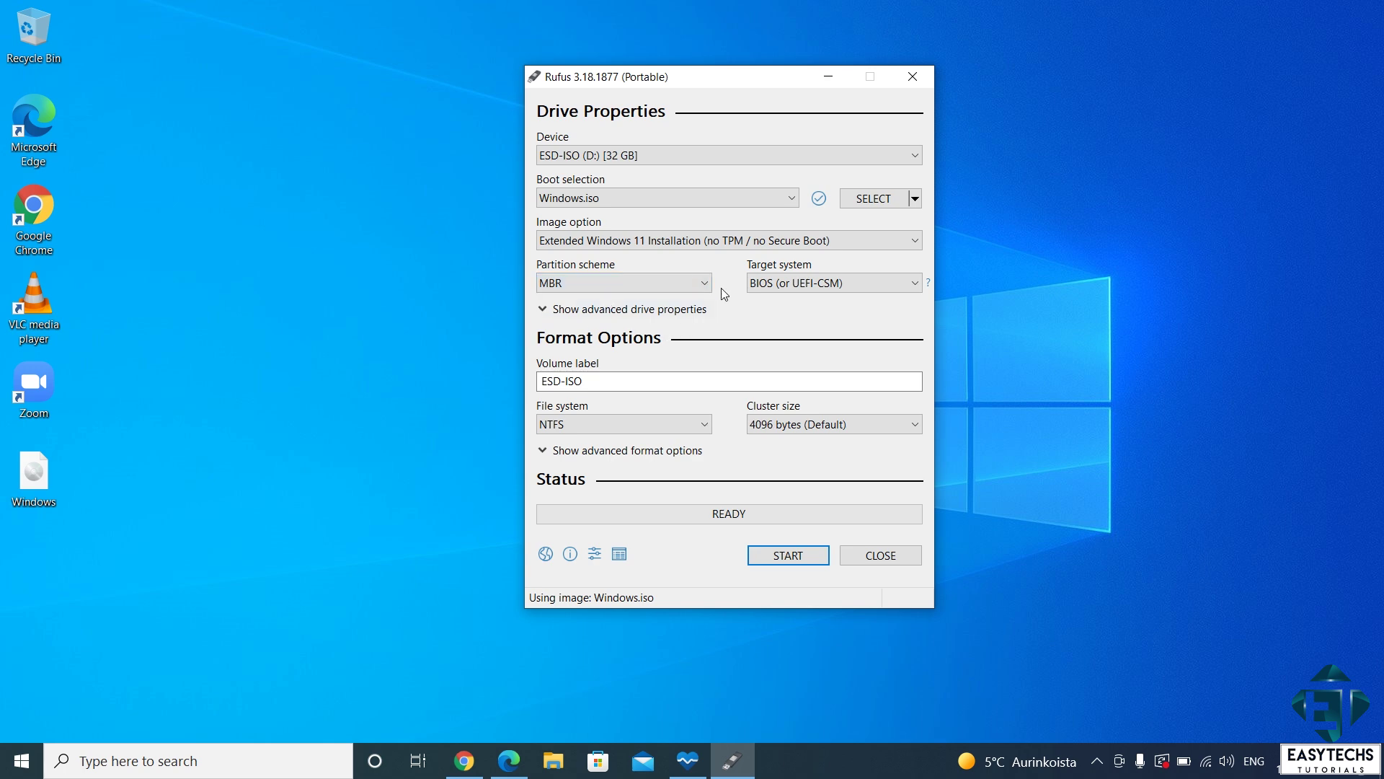
click(778, 557)
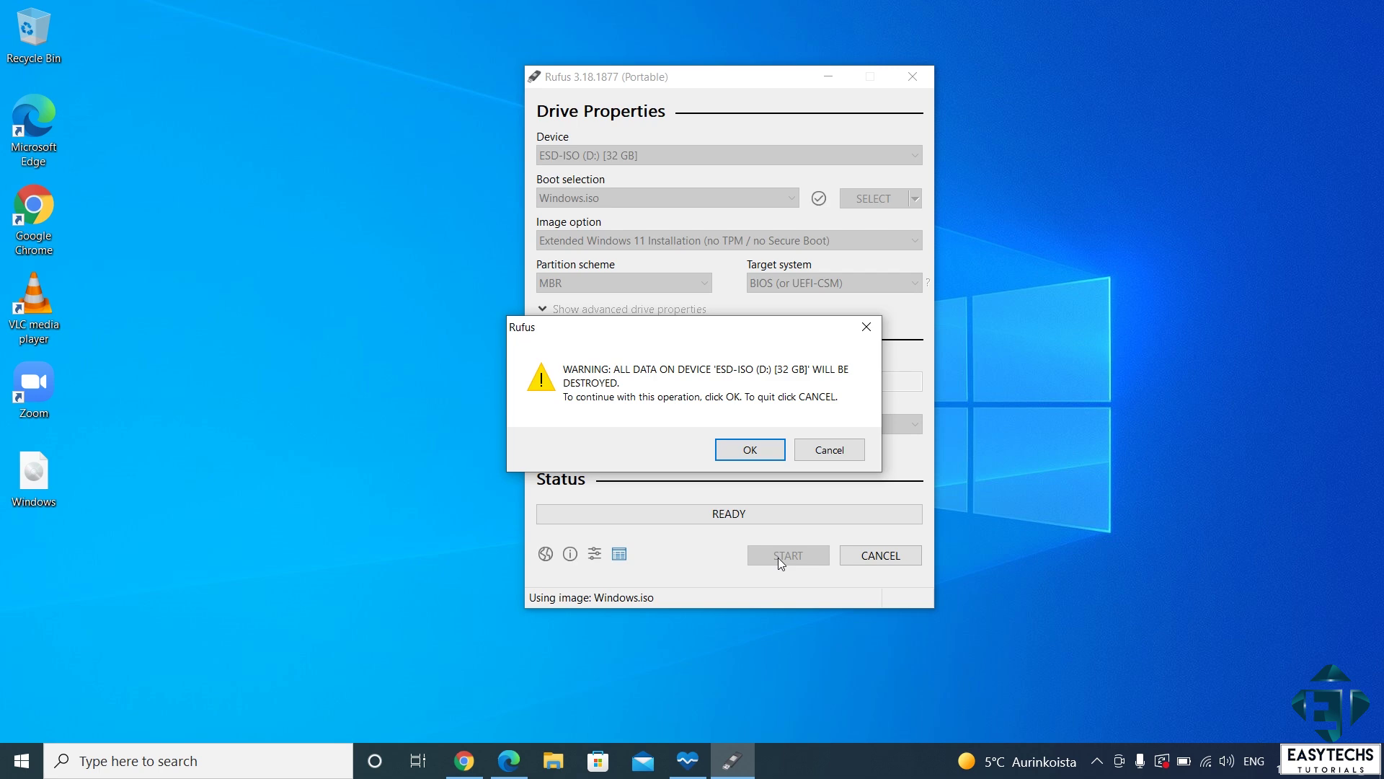
click(750, 450)
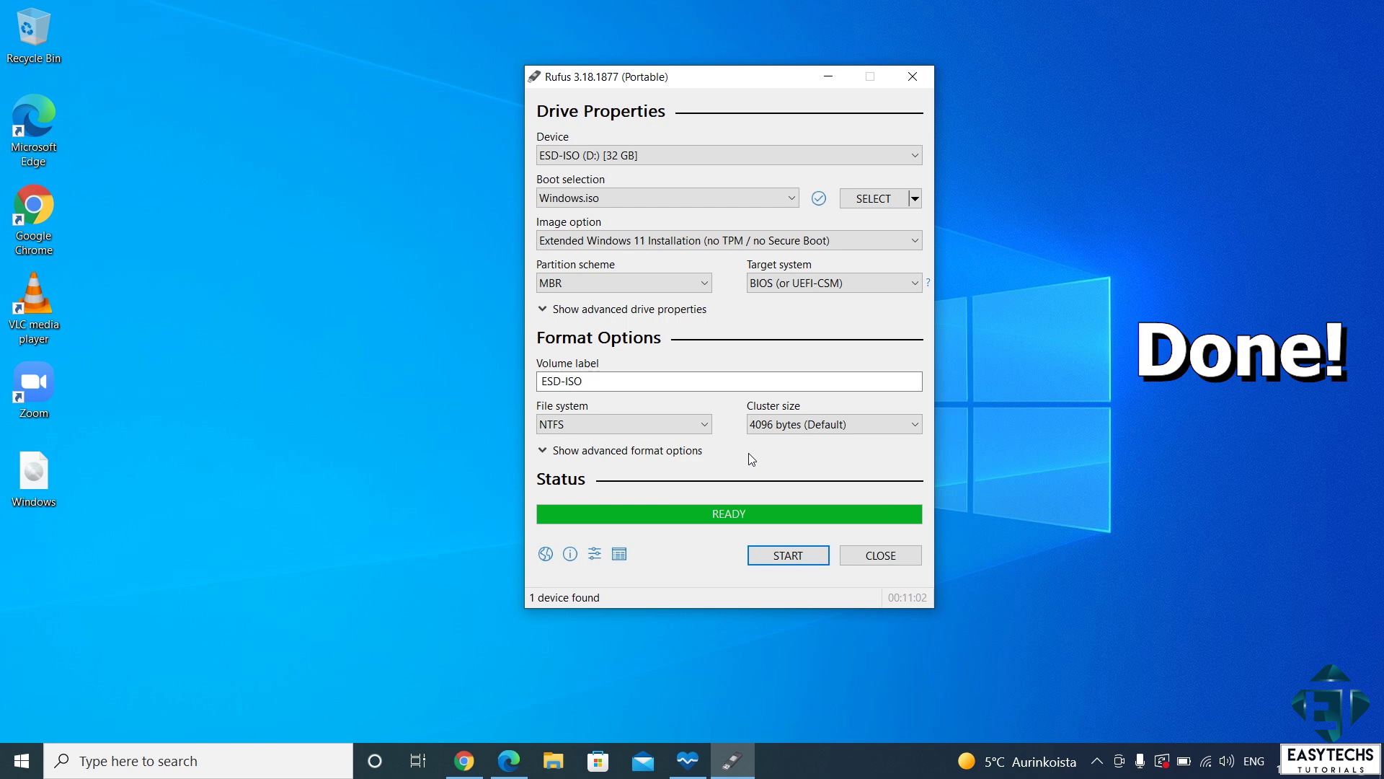
Step: Close Rufus once the drive status shows READY
click(874, 556)
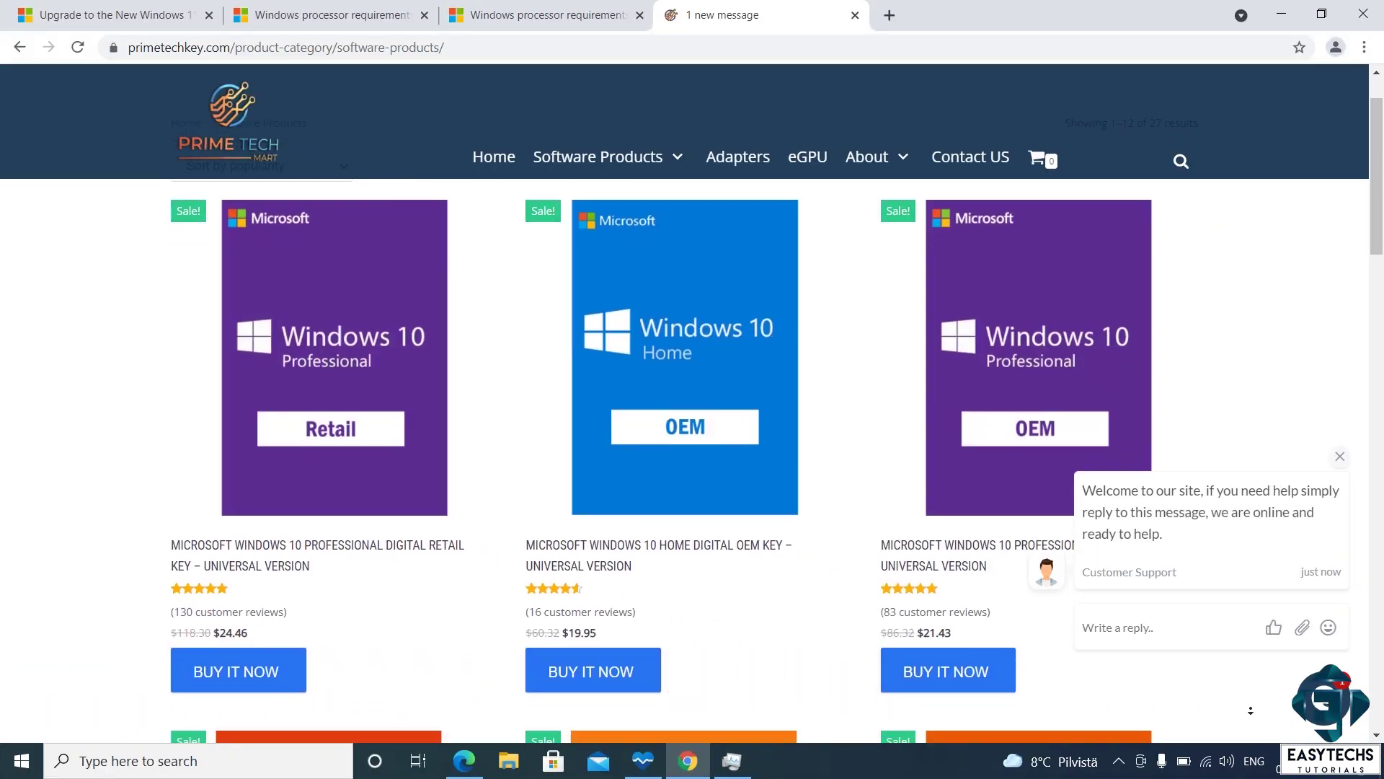
Step: Scroll down the cart page and apply the coupon code ET20
scroll(1251, 710, down, 2)
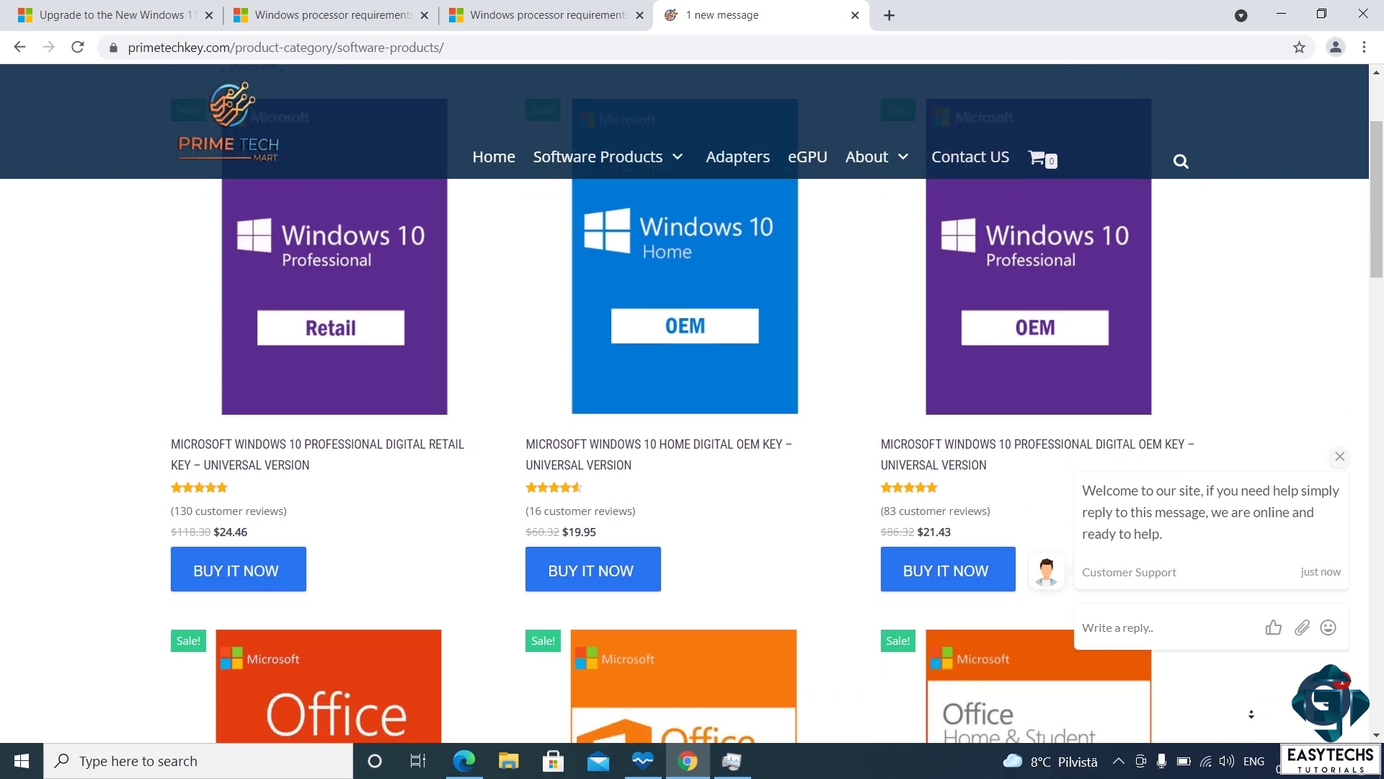
scroll(1251, 714, down, 2)
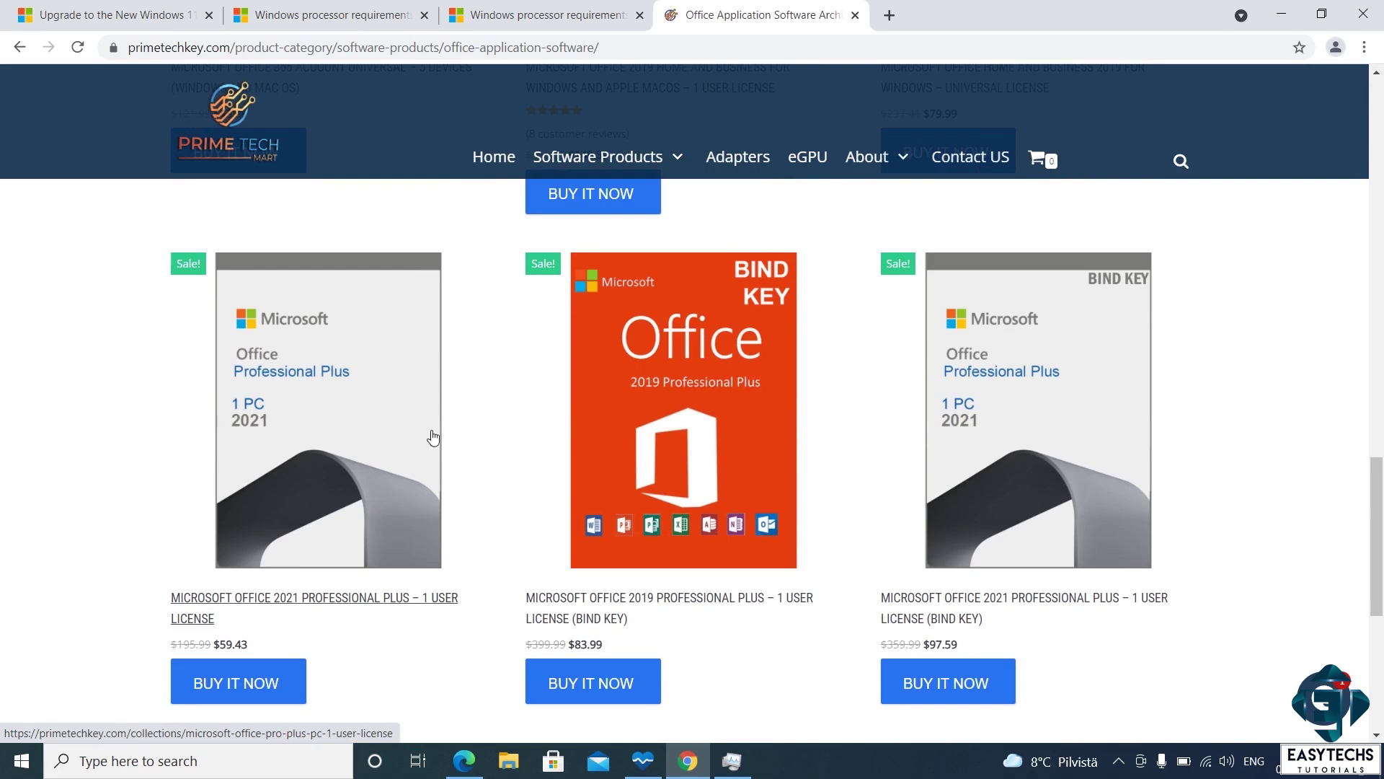
scroll(1050, 414, down, 3)
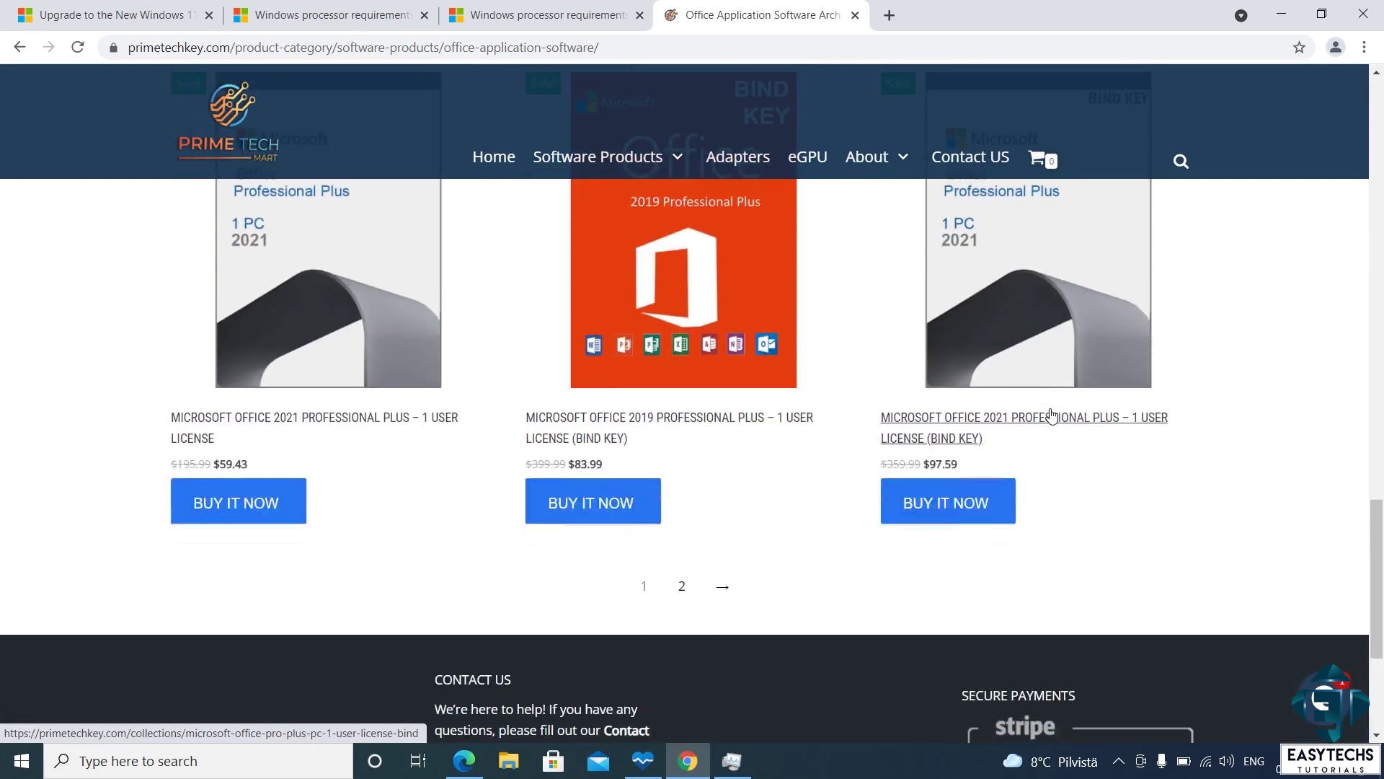
scroll(1111, 379, up, 4)
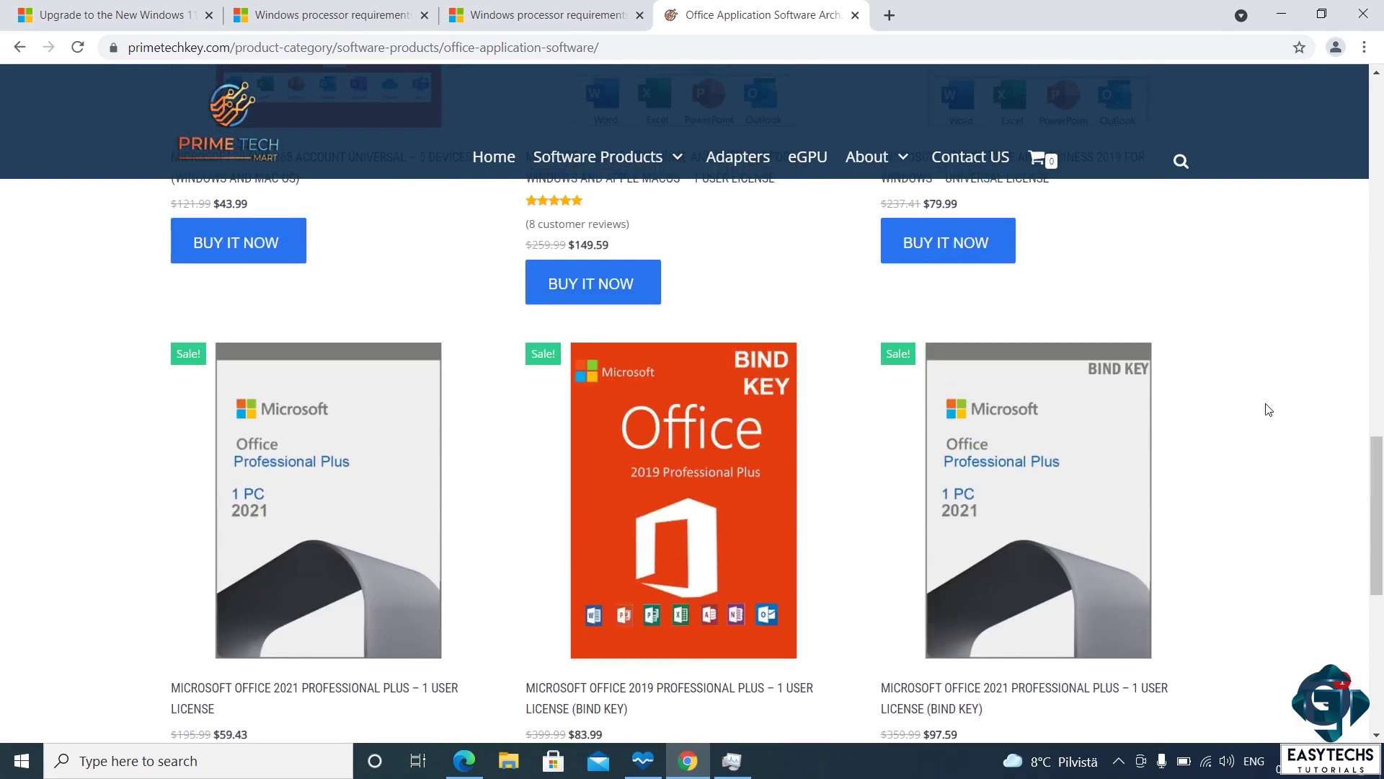
scroll(1269, 409, down, 1)
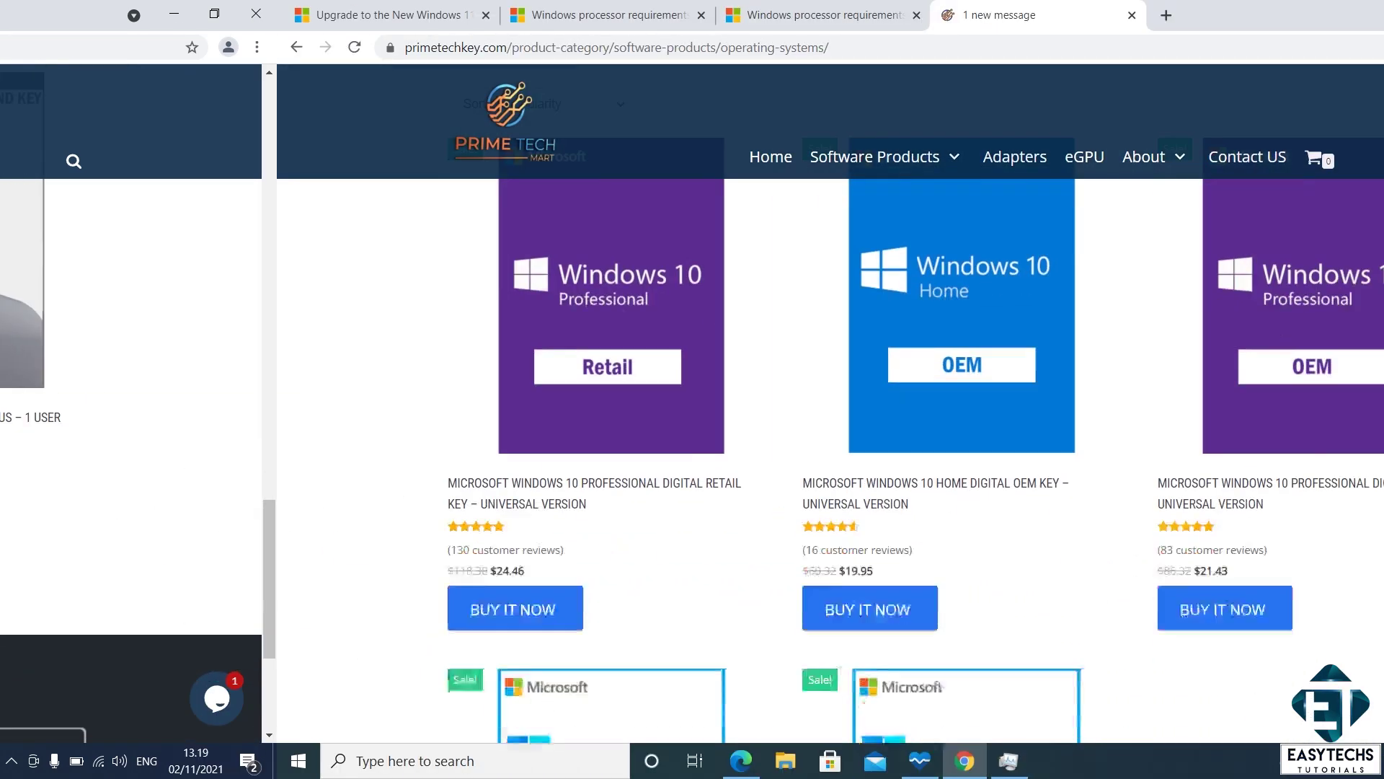
scroll(1243, 448, down, 5)
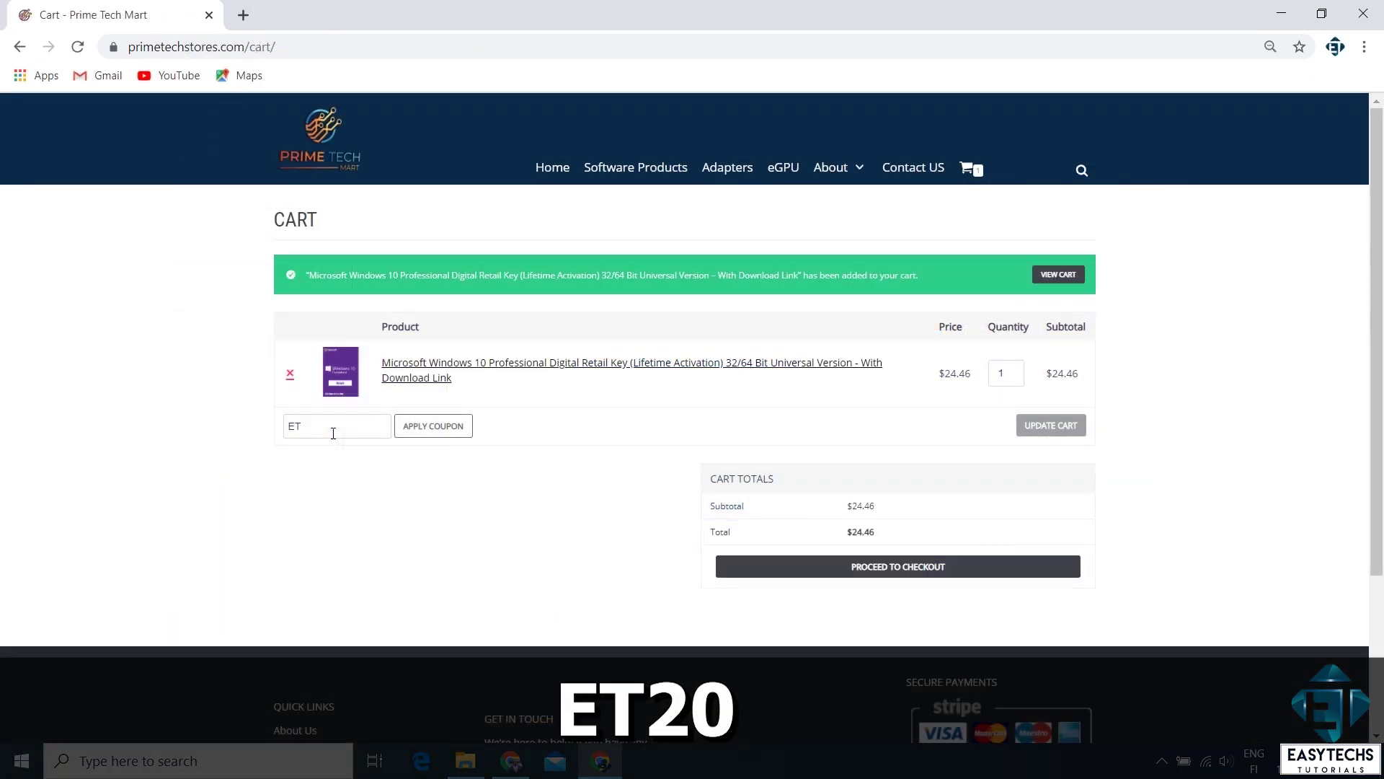
text(20)
click(420, 429)
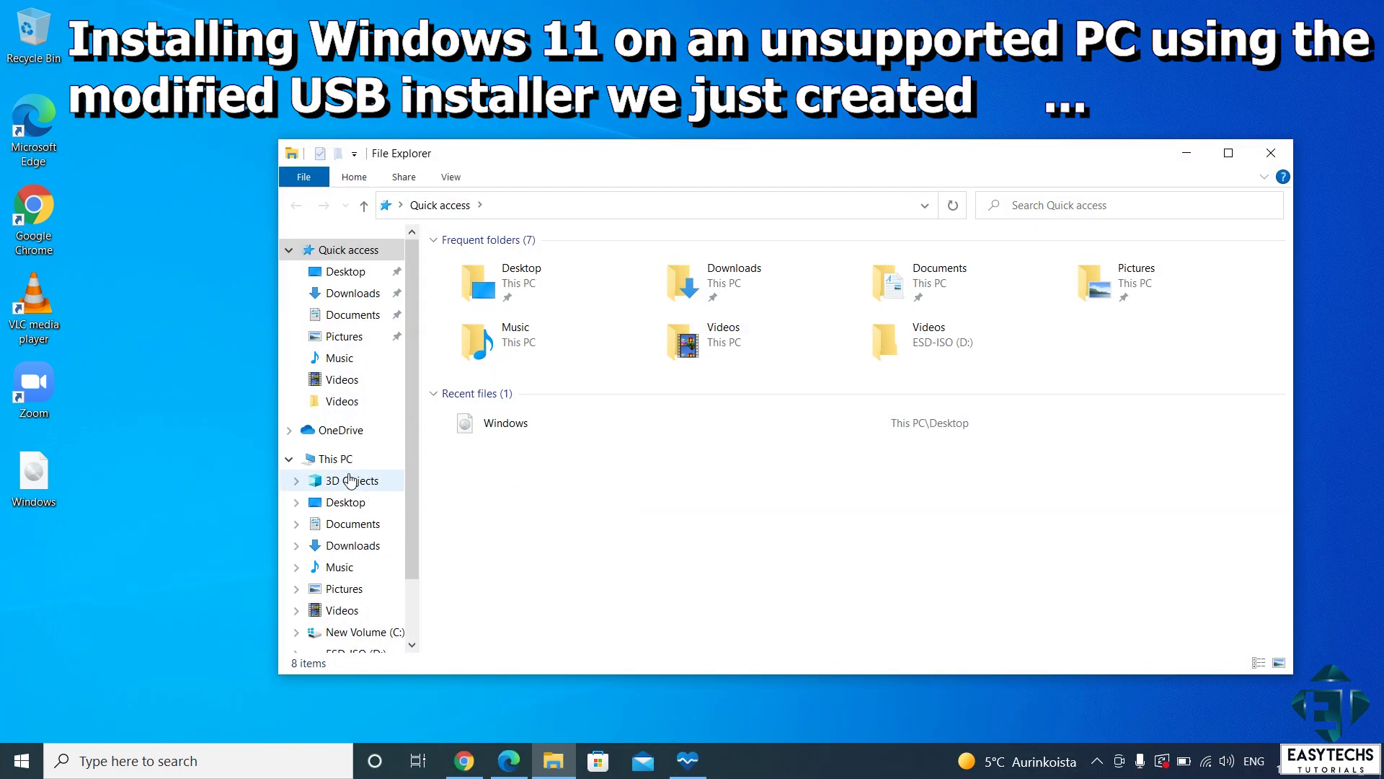
Step: Run setup from the ESD-ISO (D:) drive and install Windows 11, keeping files and apps
click(336, 459)
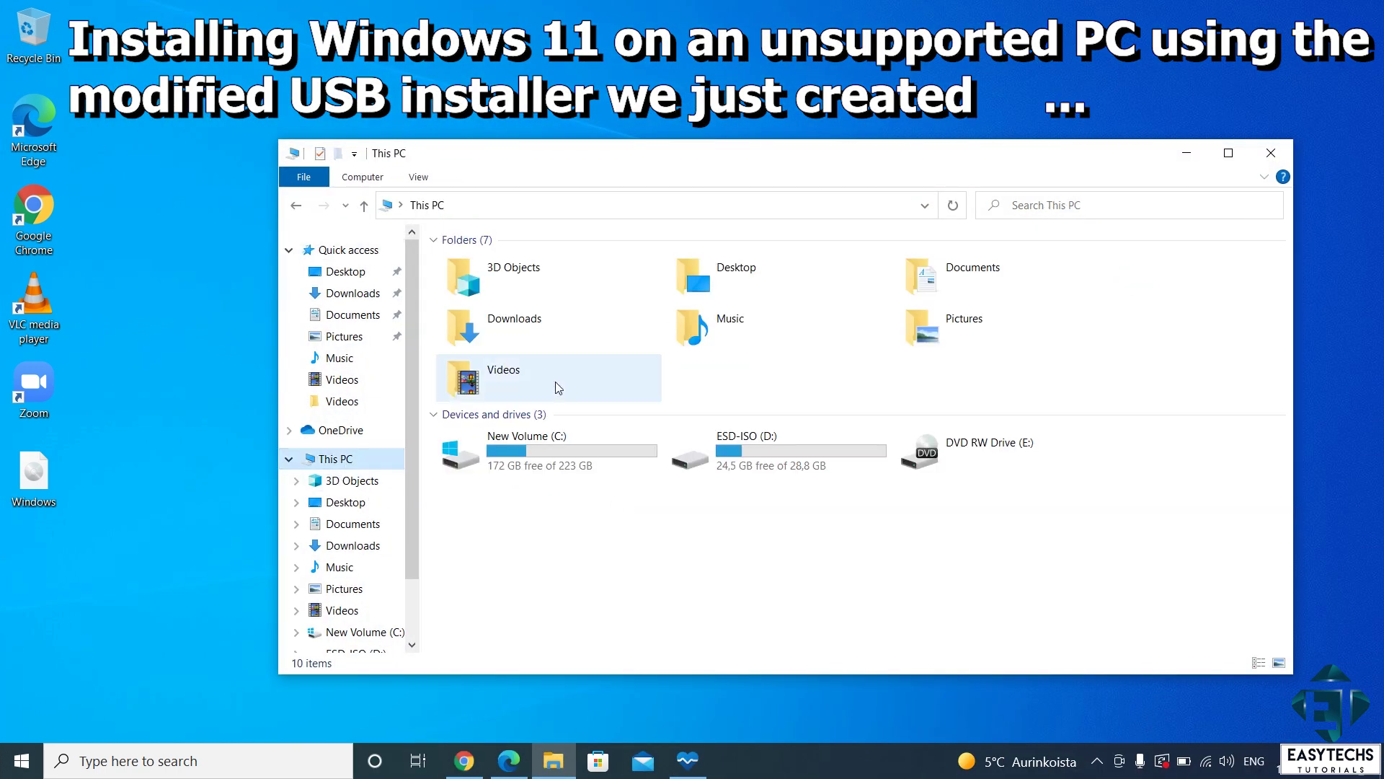
double_click(787, 452)
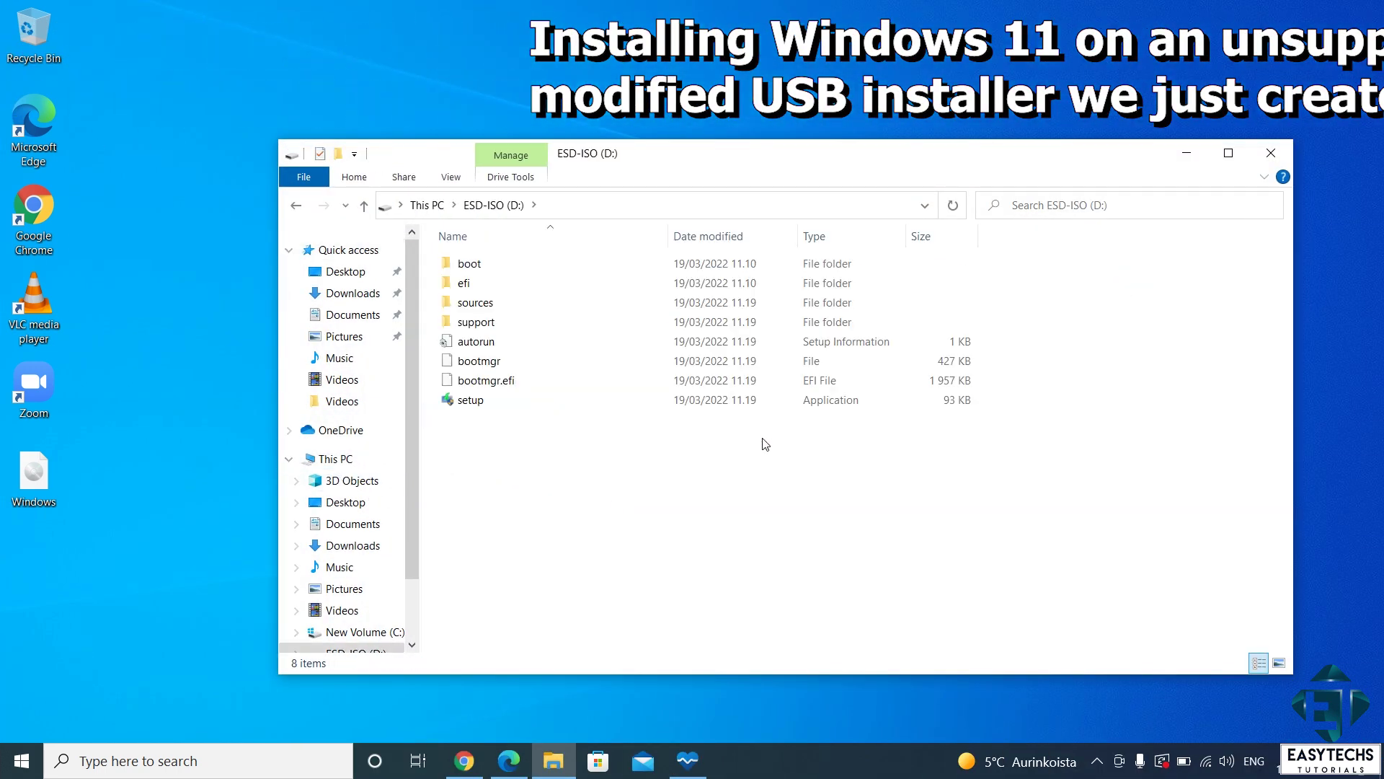
double_click(546, 402)
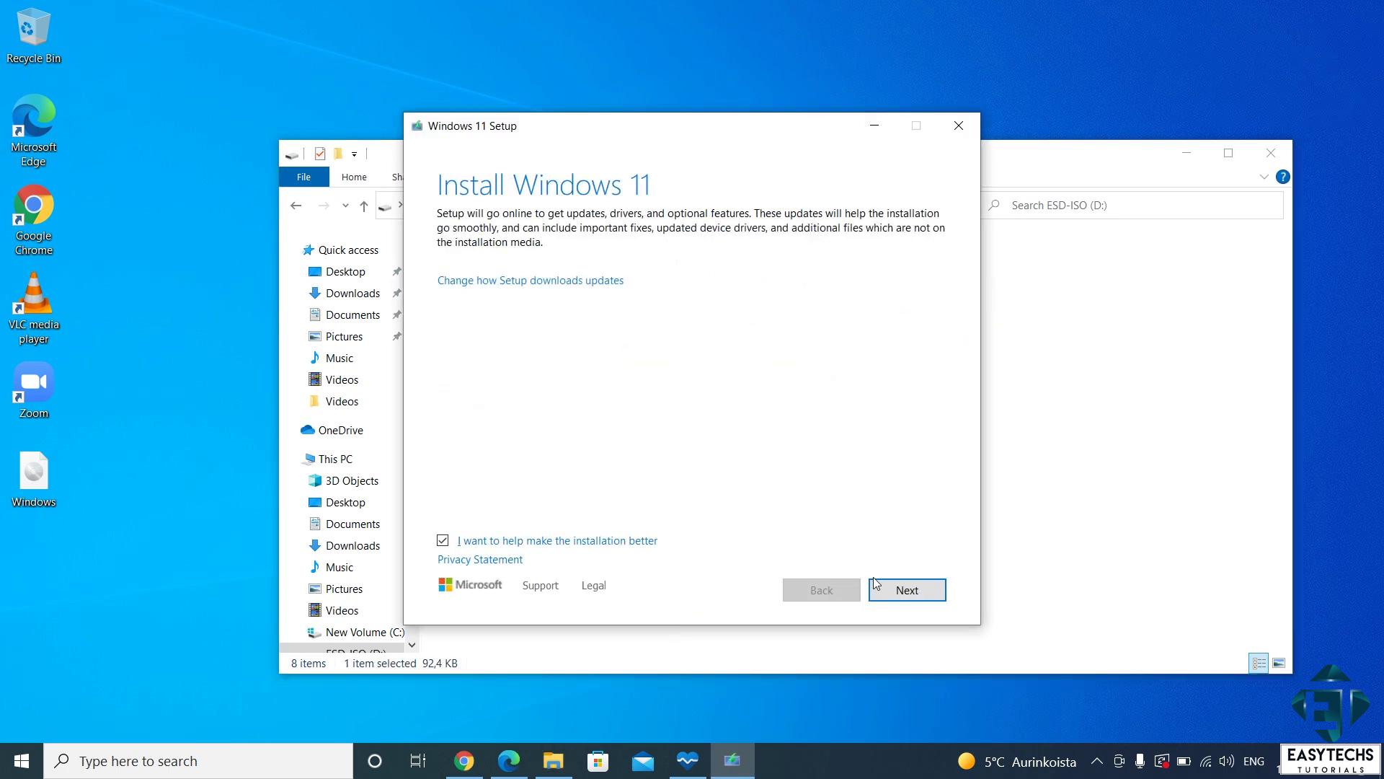
click(881, 585)
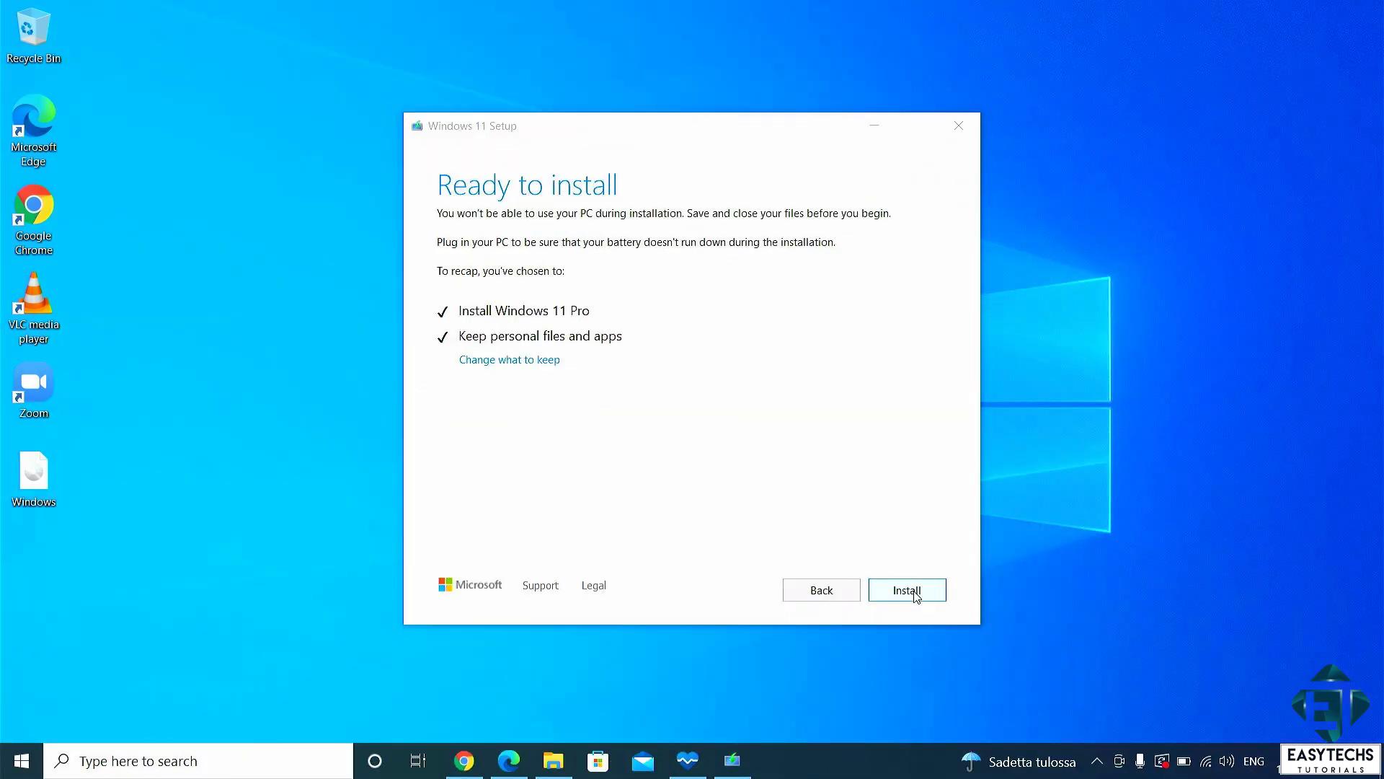
click(907, 591)
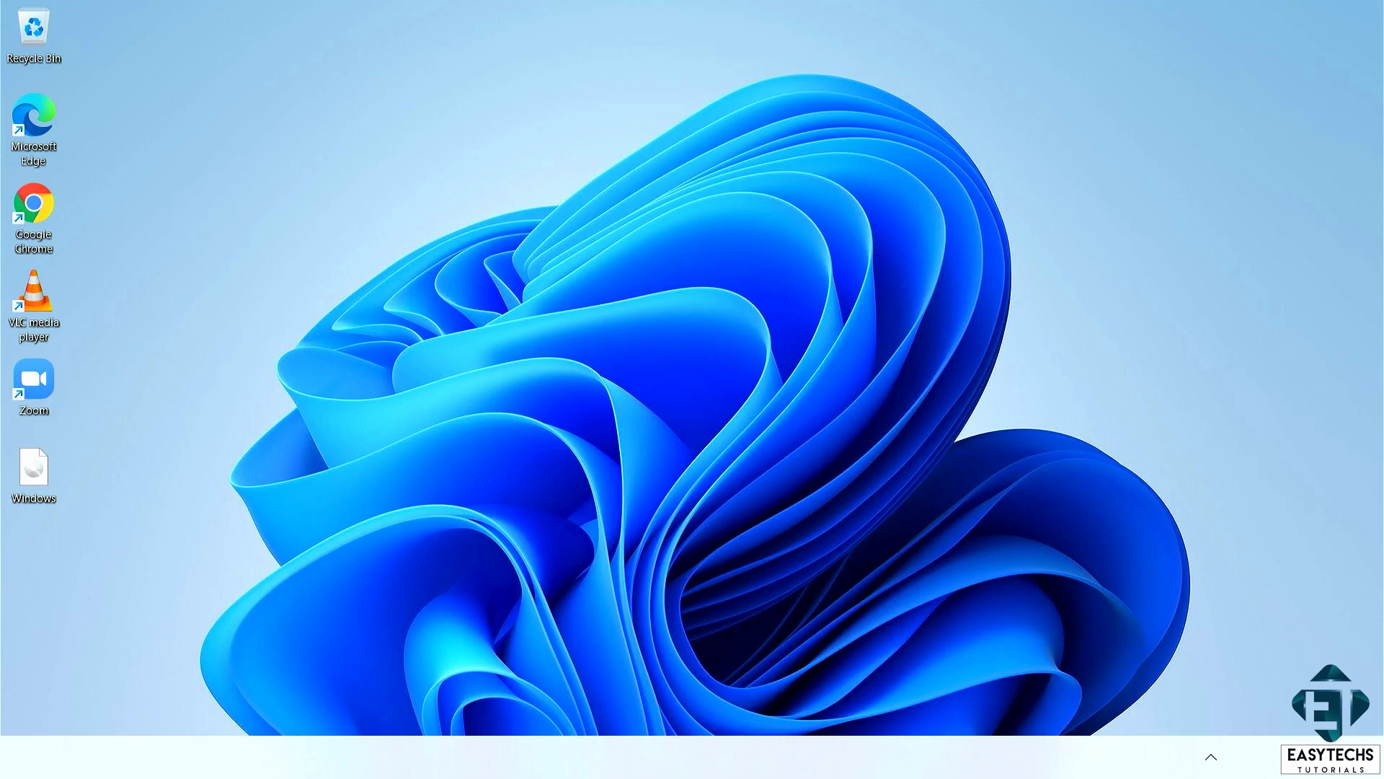
Step: Open This PC's properties and highlight the Intel Core i7-3610QM processor entry
key(super)
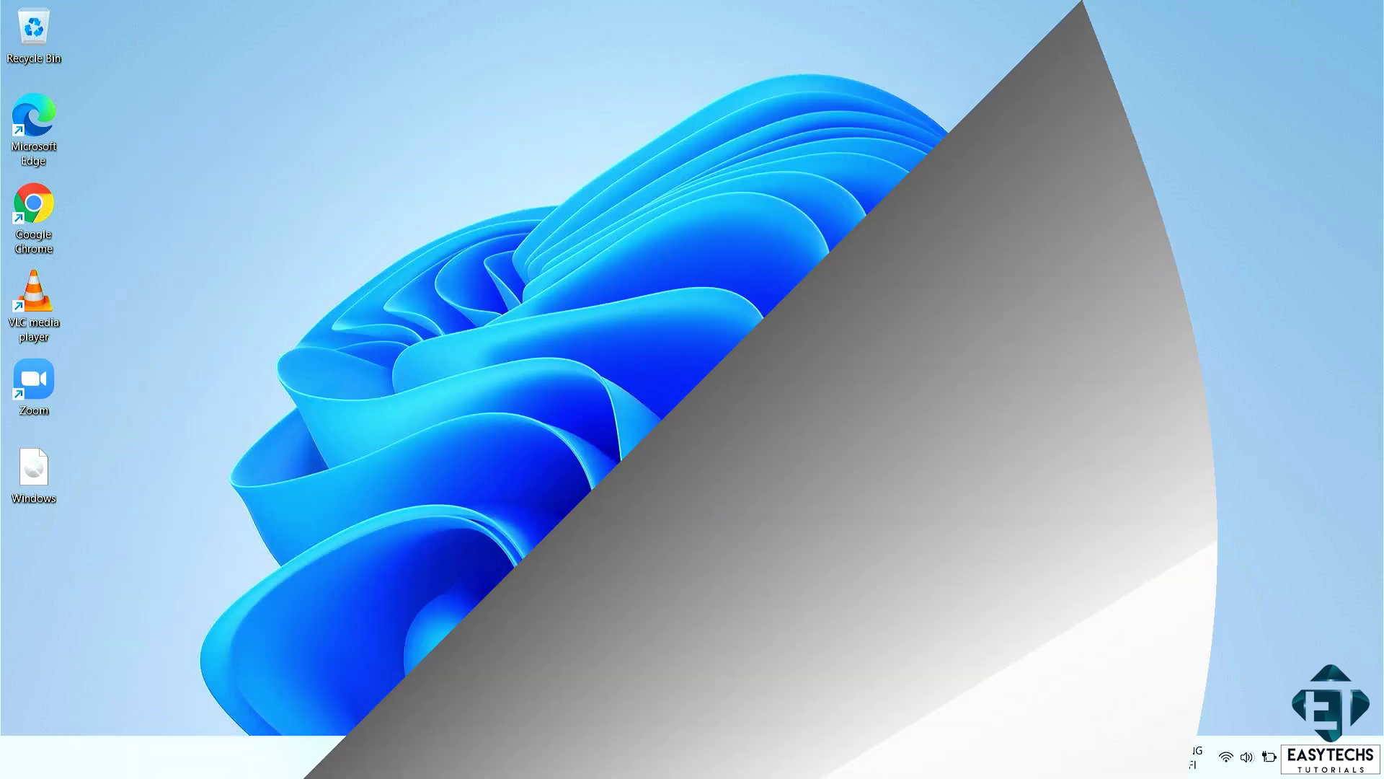
key(super+e)
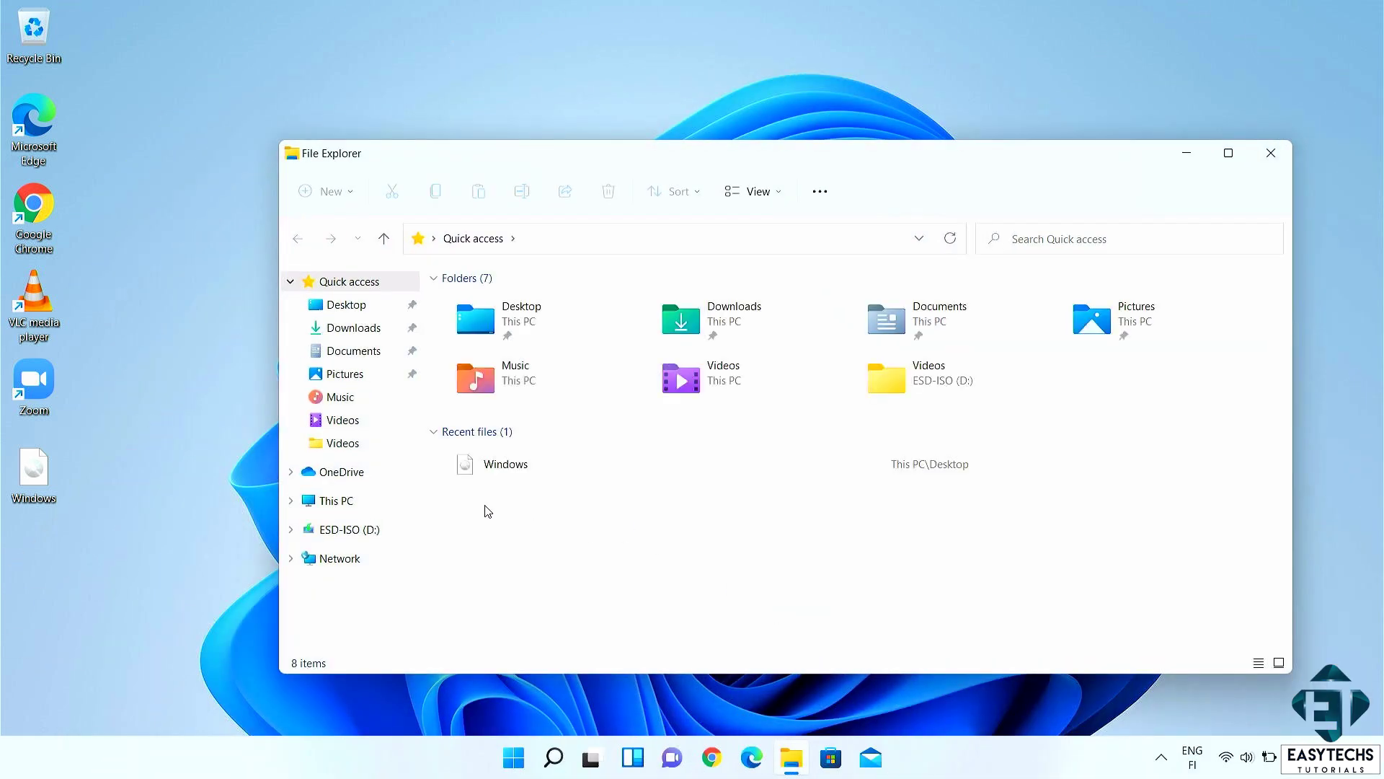
click(347, 504)
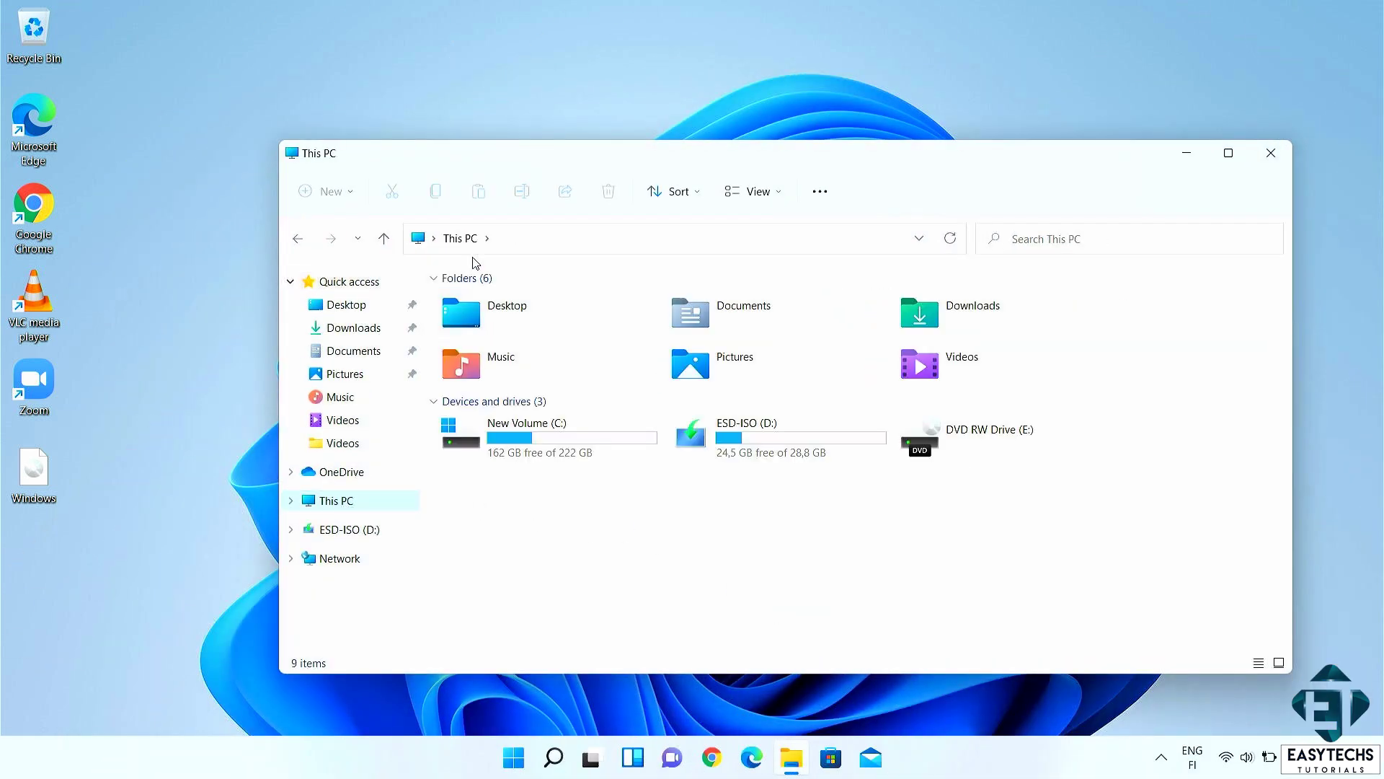
click(812, 201)
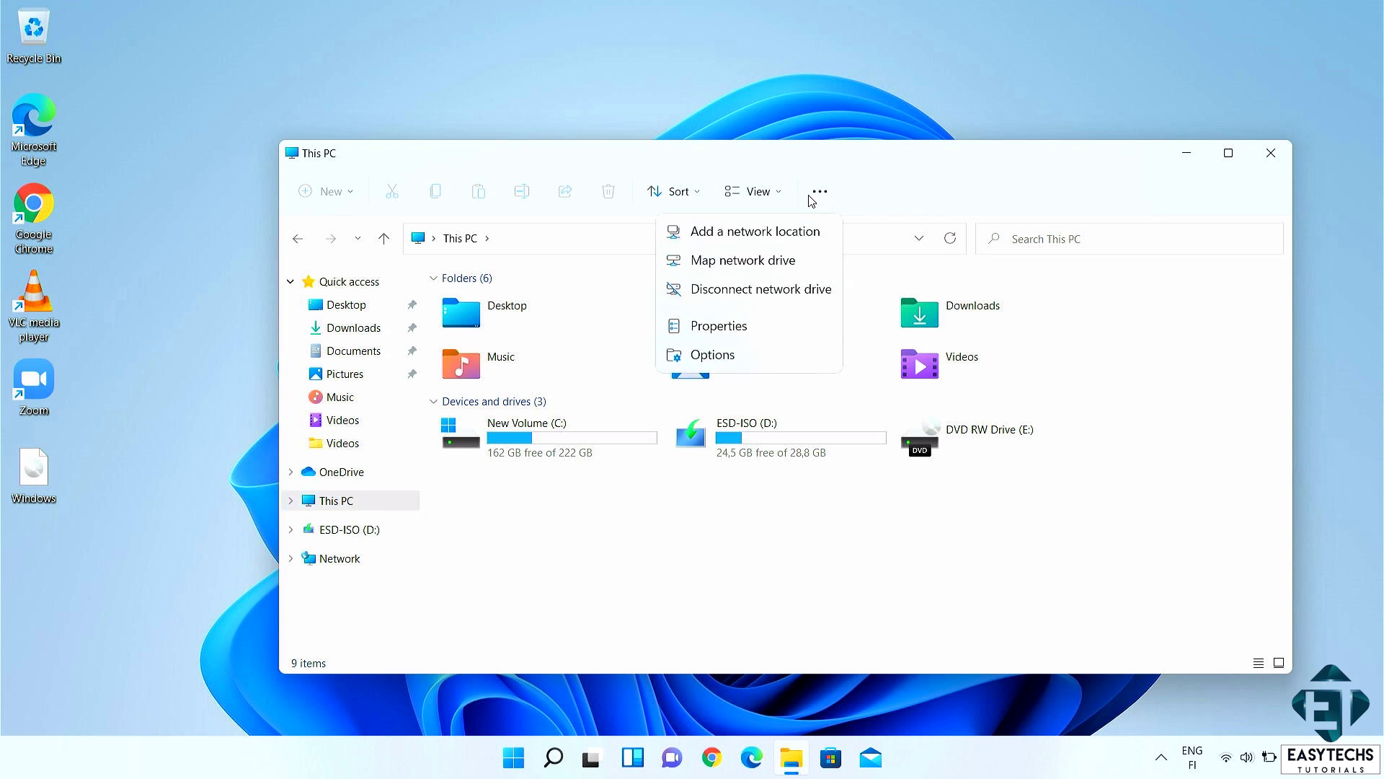
click(775, 323)
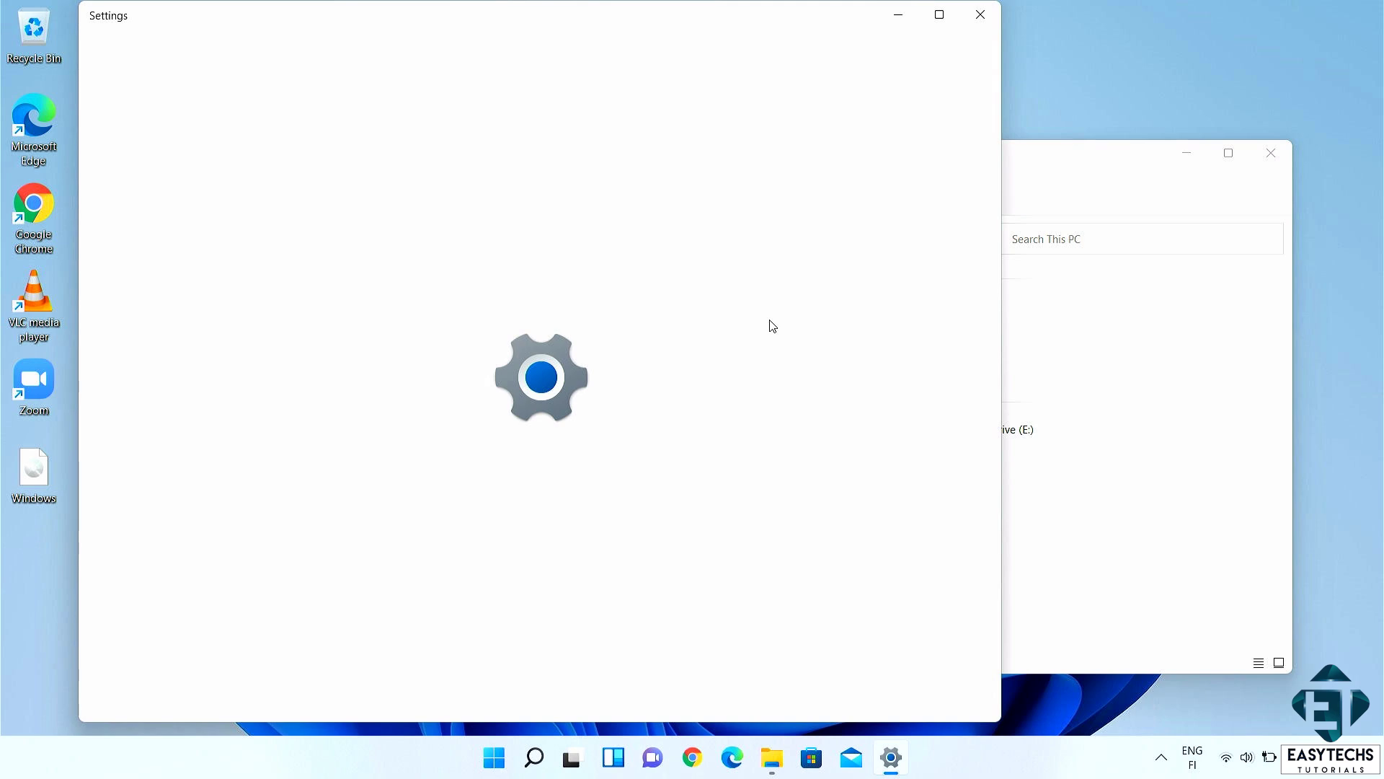
drag(843, 270, 524, 281)
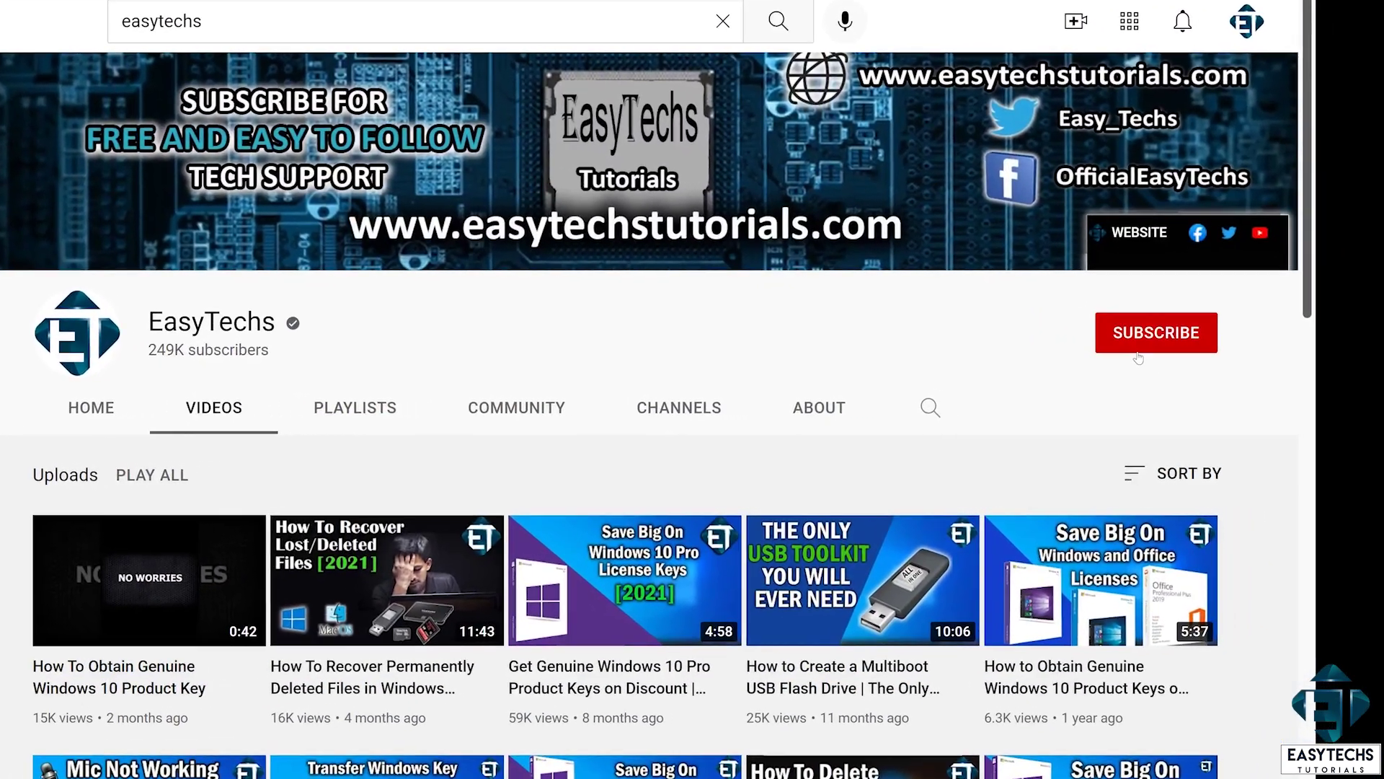
Step: Subscribe to the EasyTechs channel and set its bell notifications to All
click(1138, 353)
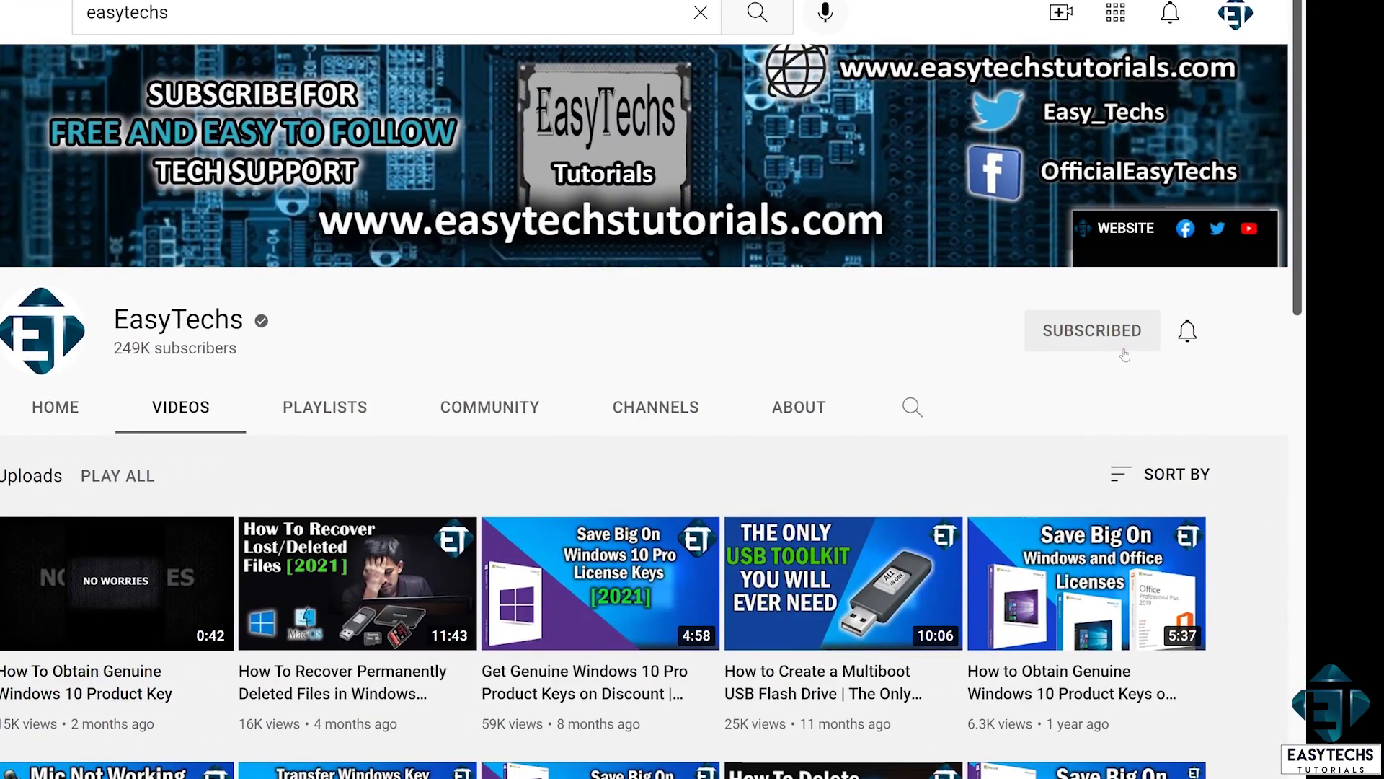
click(1183, 337)
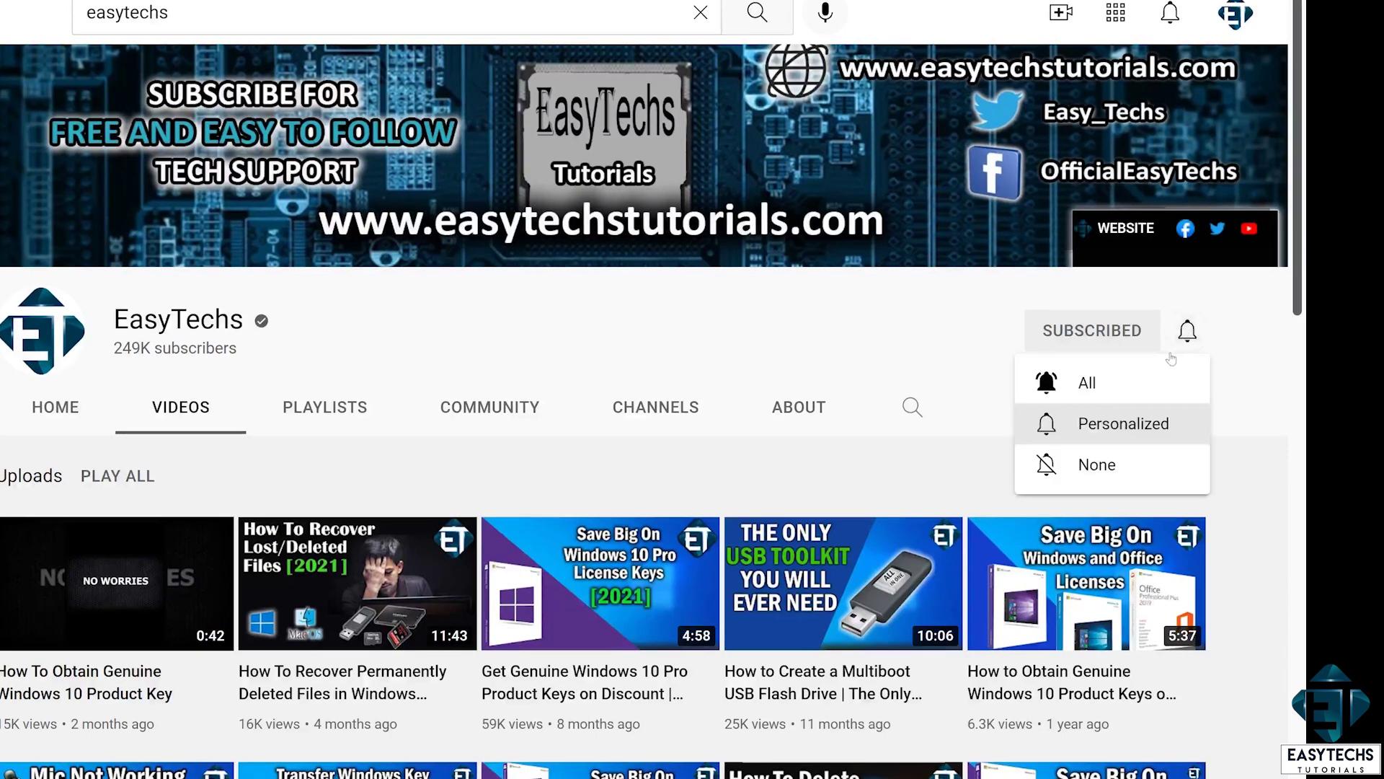
click(1106, 378)
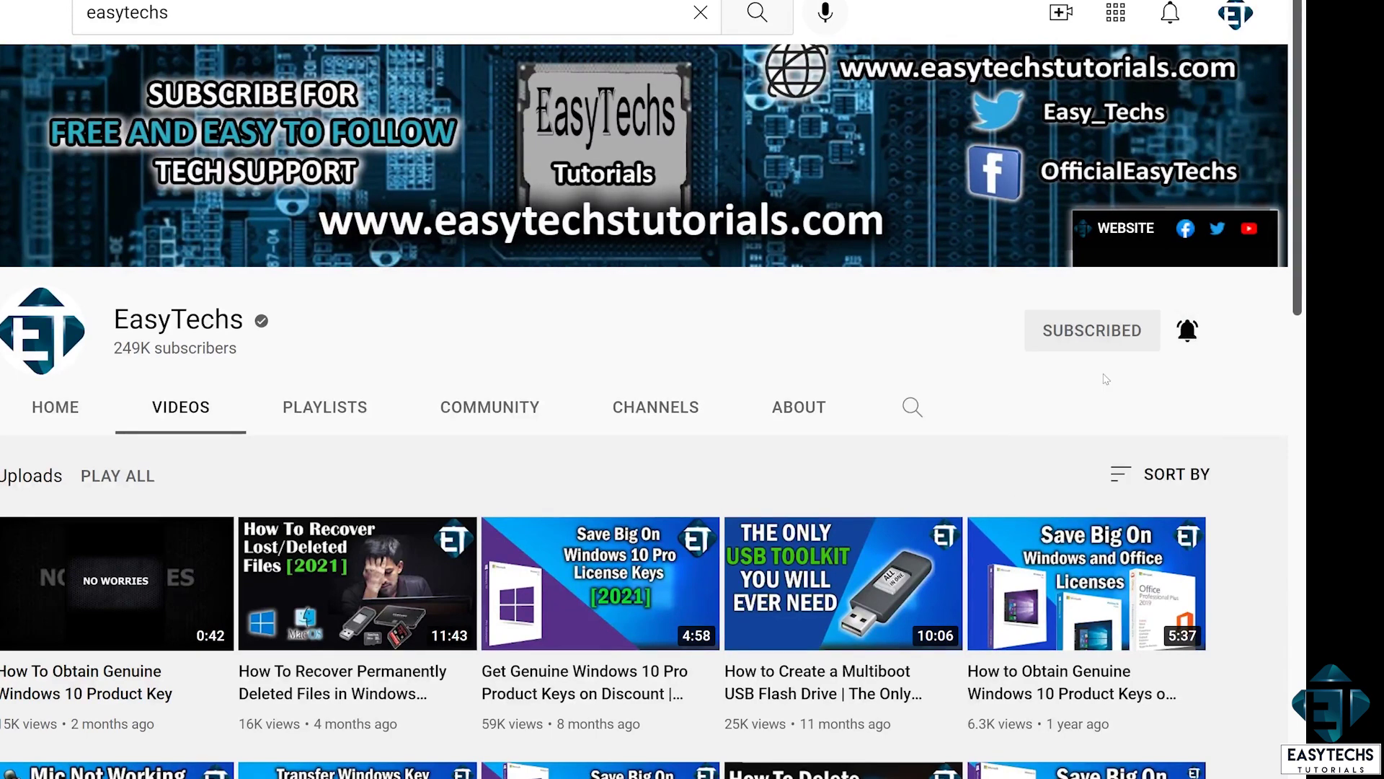